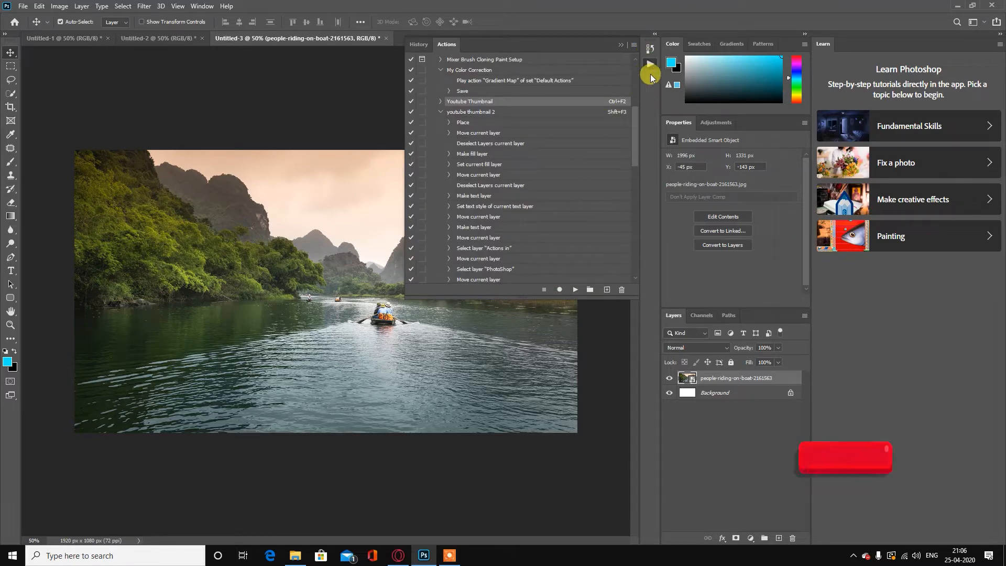
pyautogui.click(649, 63)
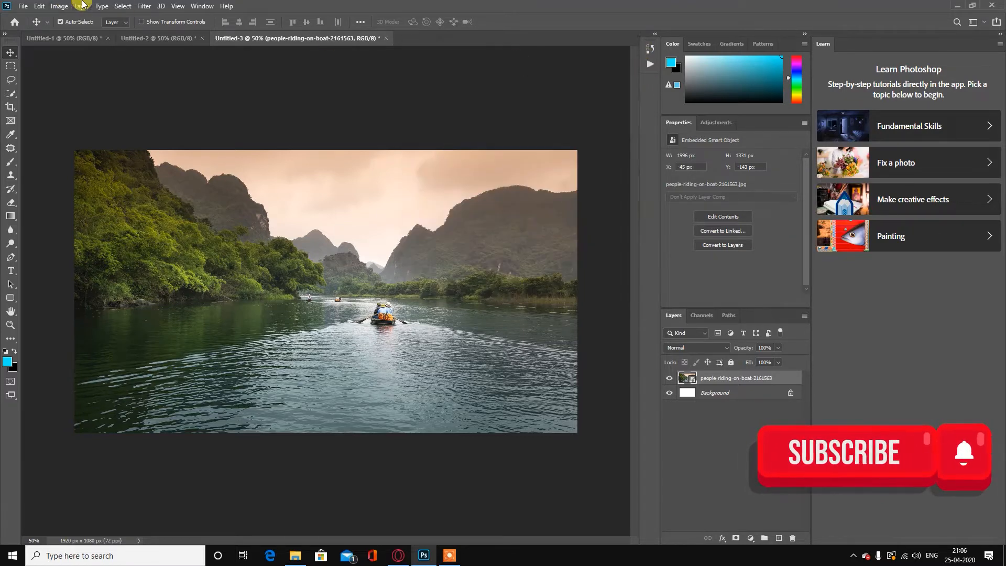
pyautogui.click(201, 6)
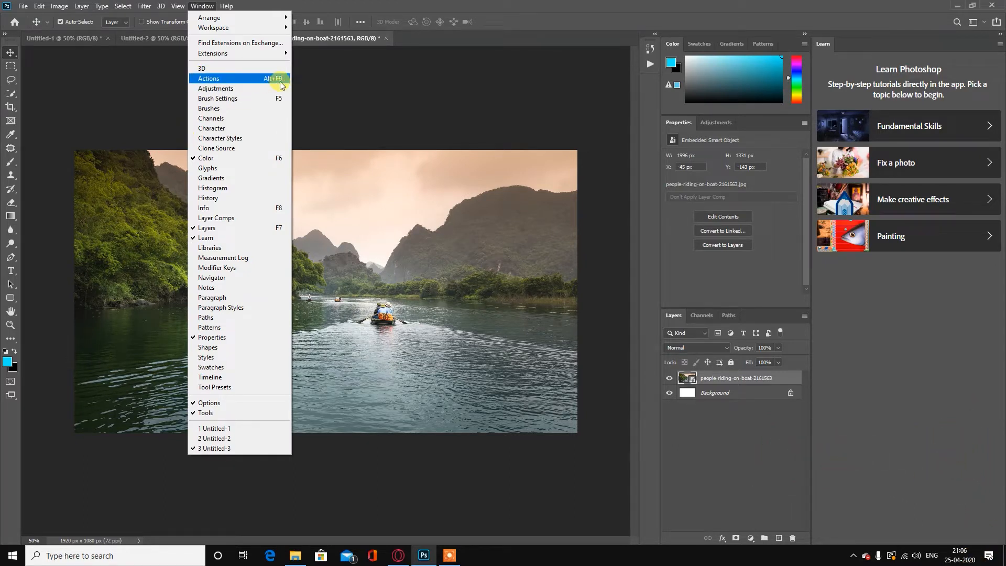
pyautogui.click(480, 4)
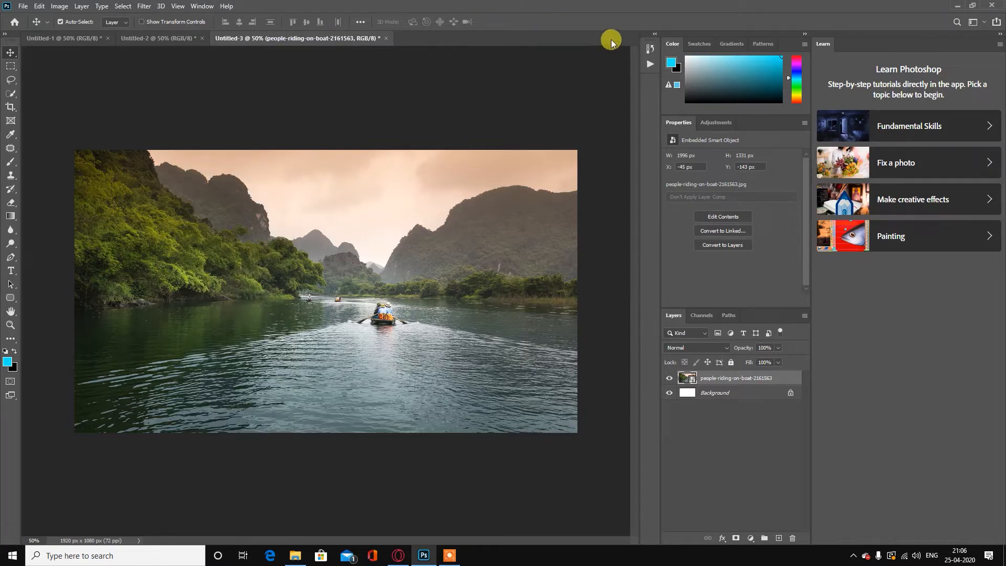
# Step: Create a new action named "youtube thumbnail 3" in the Default Actions set
pyautogui.click(651, 64)
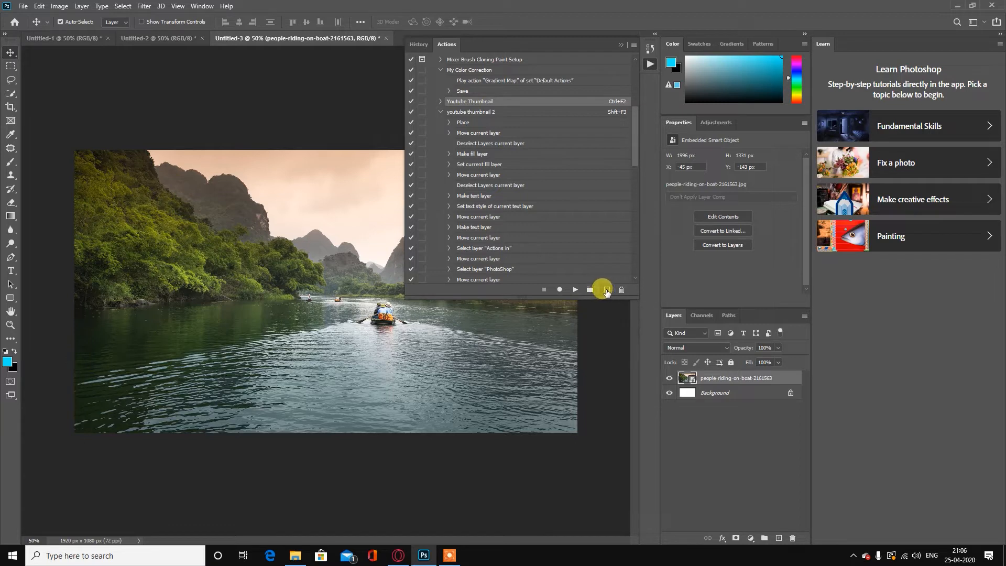
pyautogui.click(607, 291)
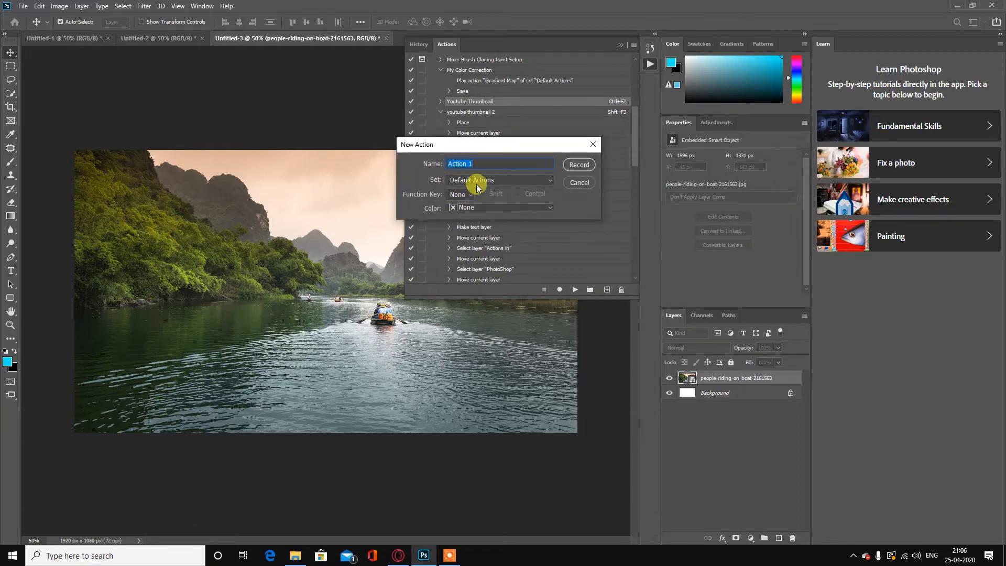
pyautogui.moveTo(442, 147); pyautogui.dragTo(279, 235)
pyautogui.press('BackSpace')
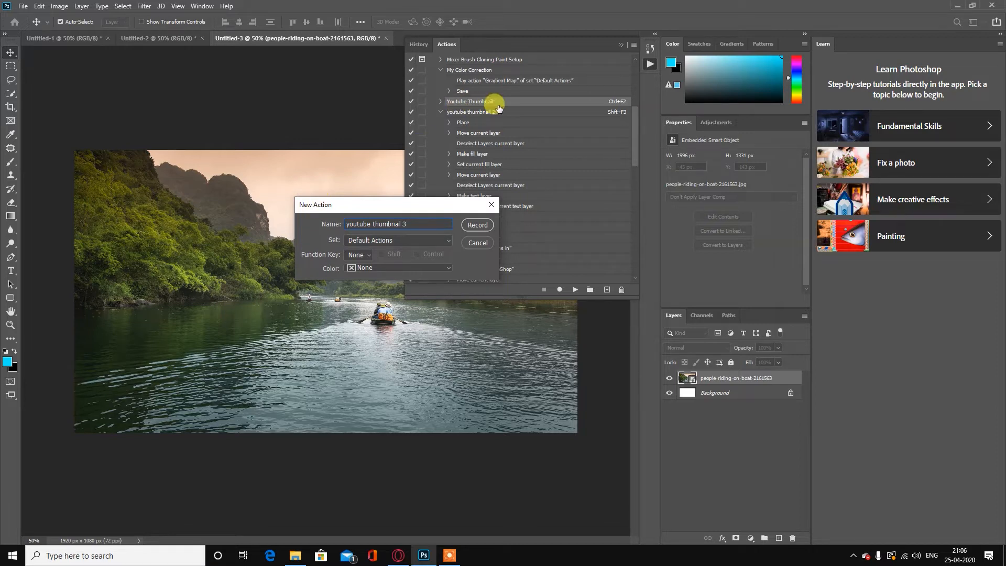
# Step: Assign Shift+F4 as the new action's function key and start recording it, collapsing the actions list
pyautogui.click(359, 256)
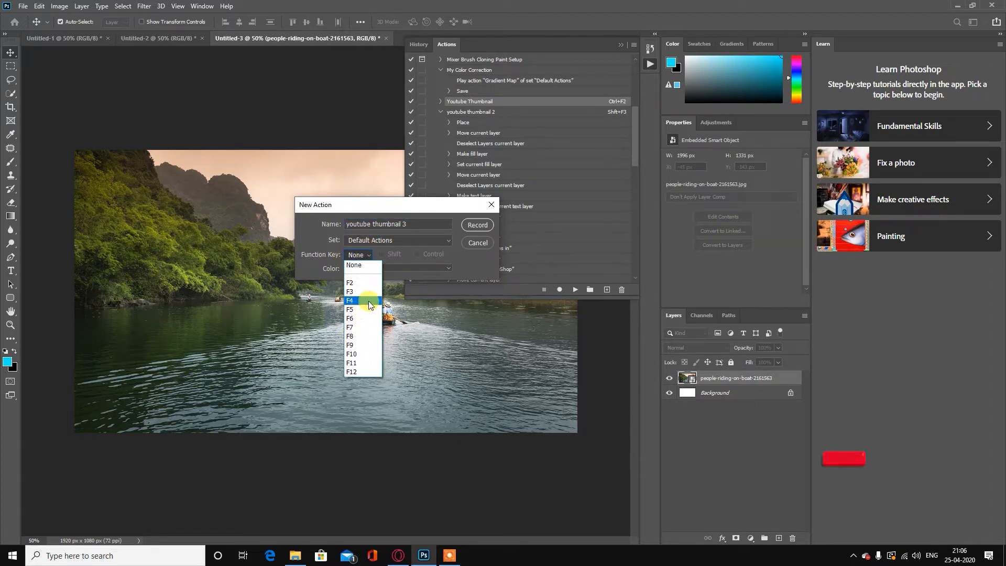
pyautogui.click(357, 300)
pyautogui.click(389, 254)
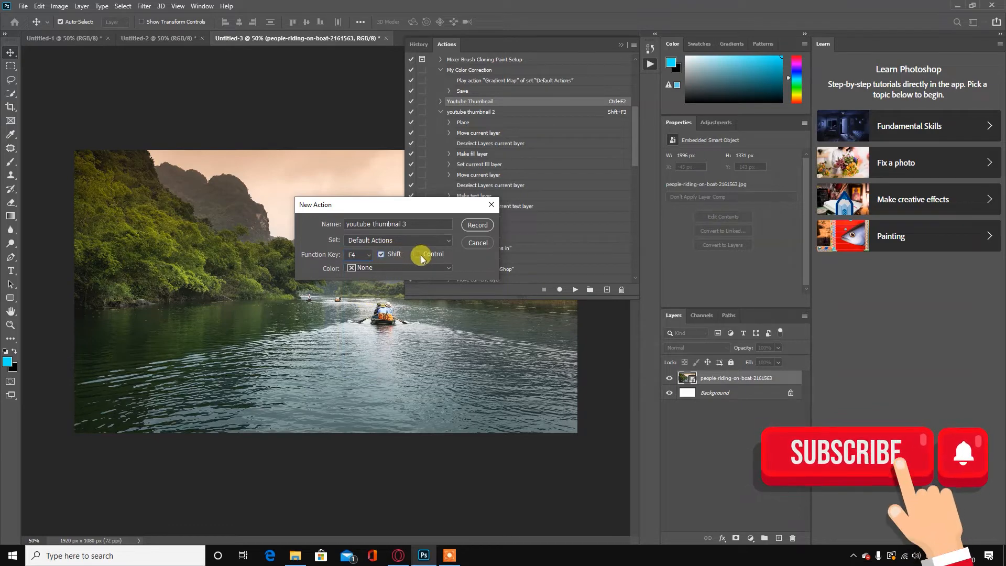
pyautogui.click(477, 225)
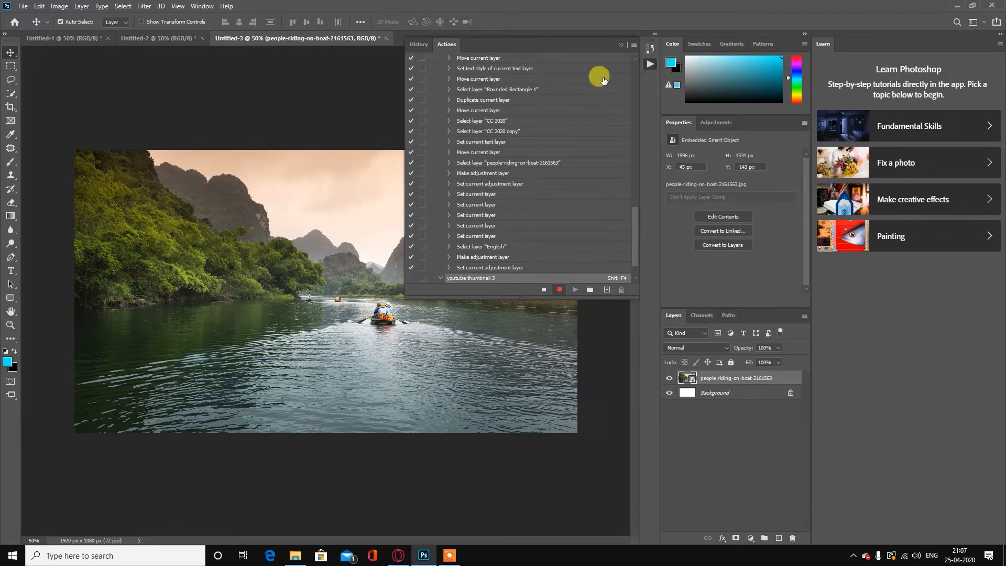
pyautogui.click(619, 48)
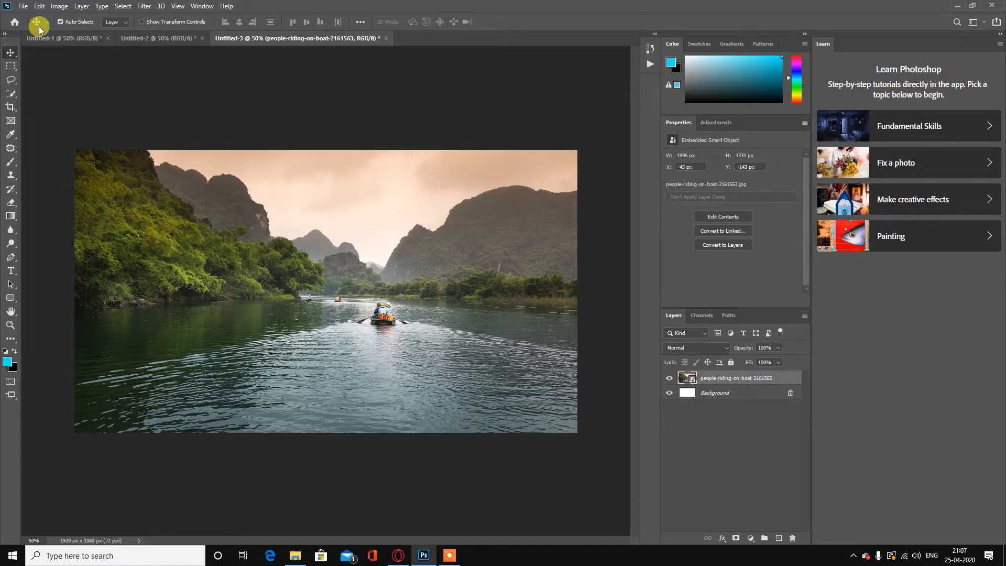
# Step: Place the file 66px-Adobe_Photoshop_CC_icon.svg from the Downloads folder as a linked object
pyautogui.click(25, 7)
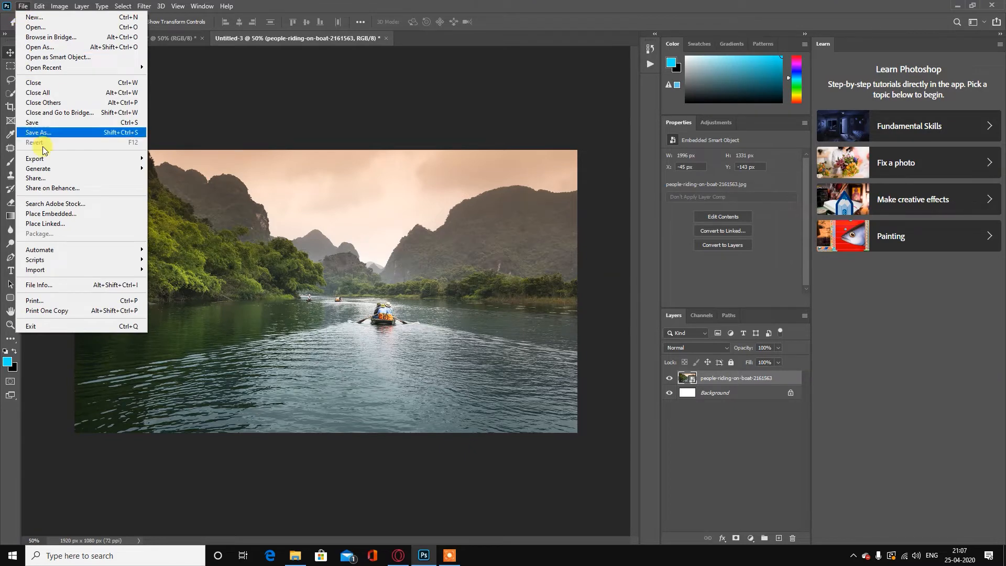
pyautogui.click(59, 224)
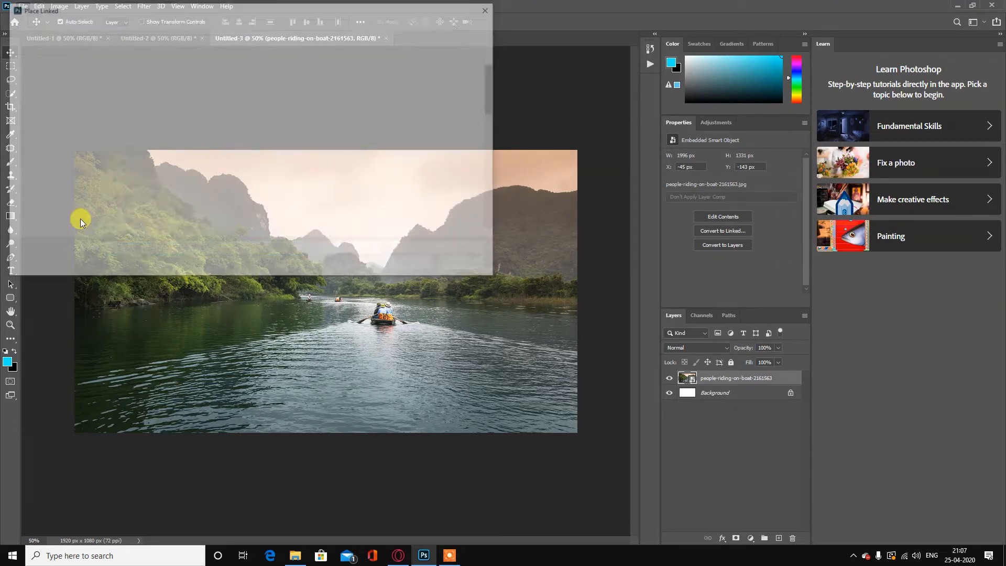
pyautogui.scroll(-2, 285, 171)
pyautogui.scroll(-2, 286, 170)
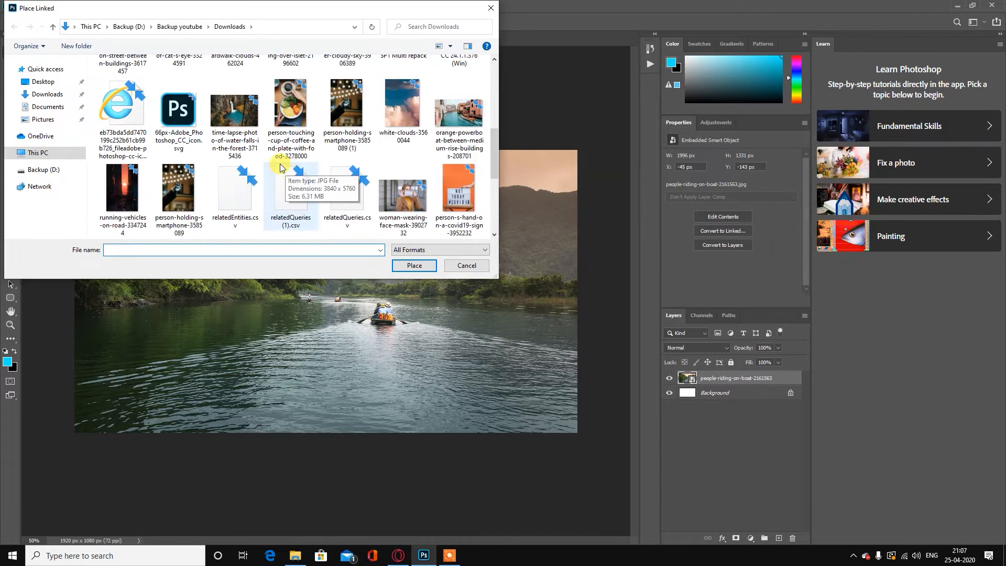
pyautogui.click(179, 113)
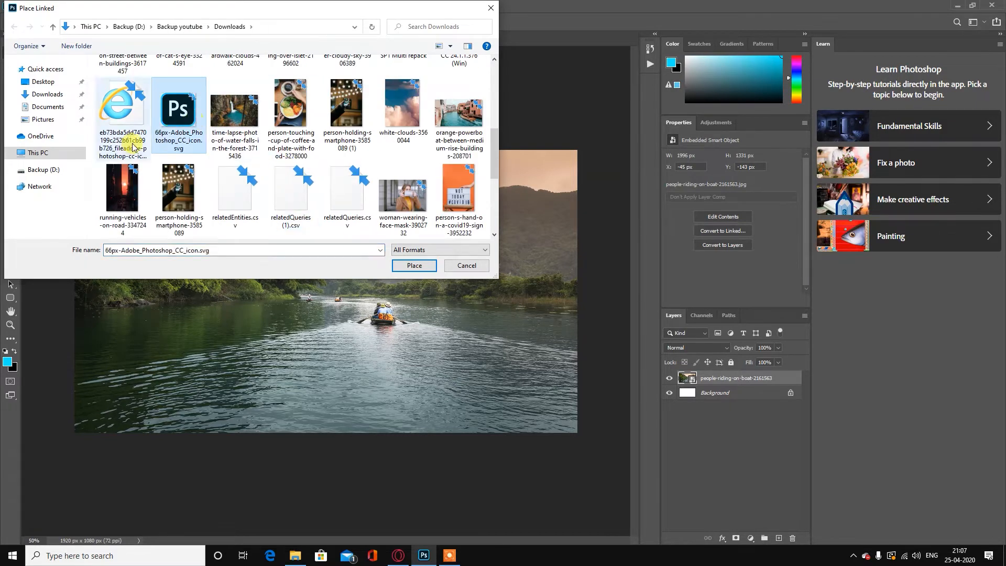
pyautogui.click(414, 265)
# Step: Scale the placed Photoshop icon to about 320% and position it in the photo's upper-left corner
pyautogui.moveTo(338, 283); pyautogui.dragTo(372, 246)
pyautogui.moveTo(368, 281); pyautogui.dragTo(146, 206)
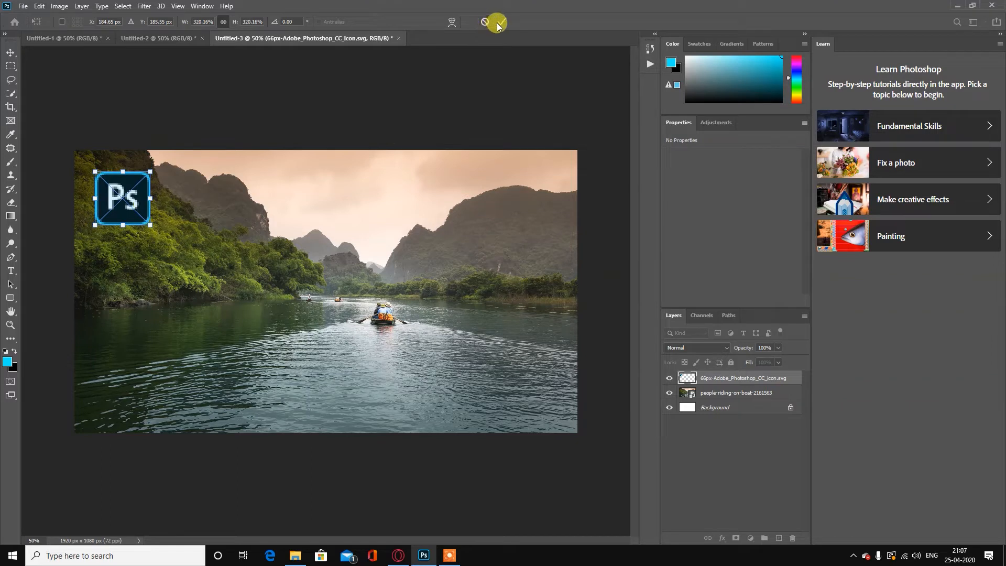
pyautogui.click(501, 22)
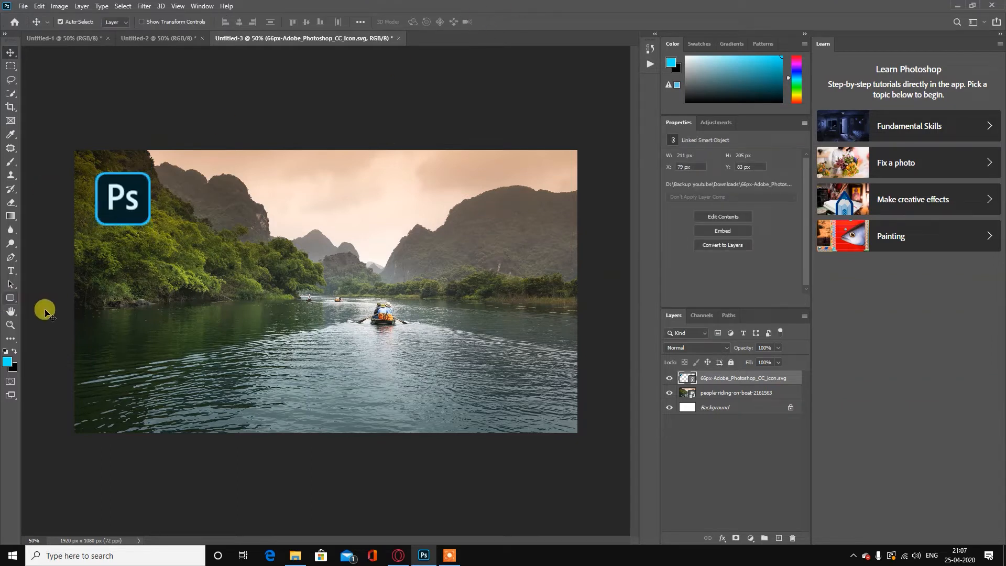
# Step: Draw a rectangle about 852 × 236 px over the photo's lower-left edge and fill it with very dark navy blue
pyautogui.moveTo(12, 296); pyautogui.dragTo(41, 297)
pyautogui.moveTo(65, 337); pyautogui.dragTo(294, 396)
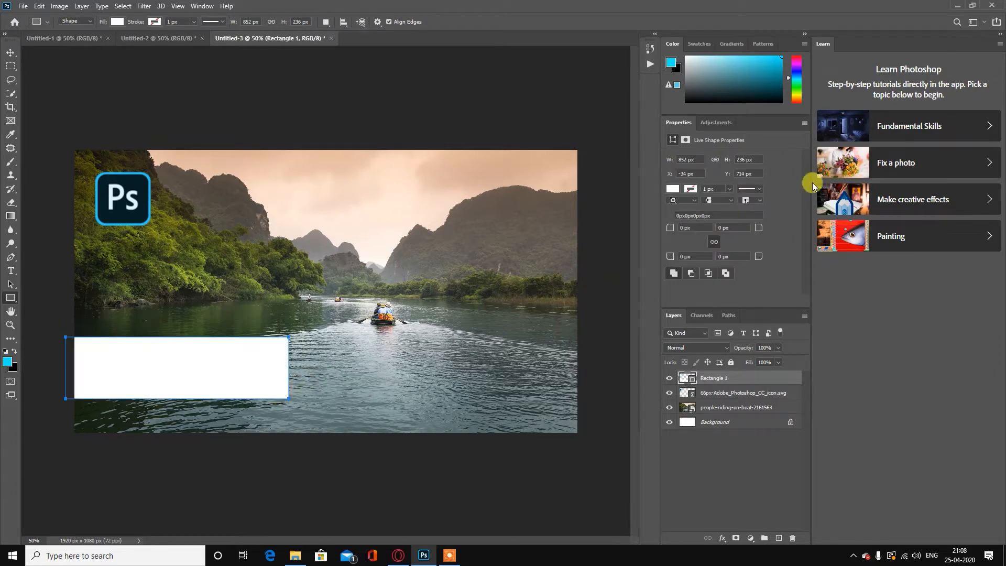
pyautogui.doubleClick(688, 378)
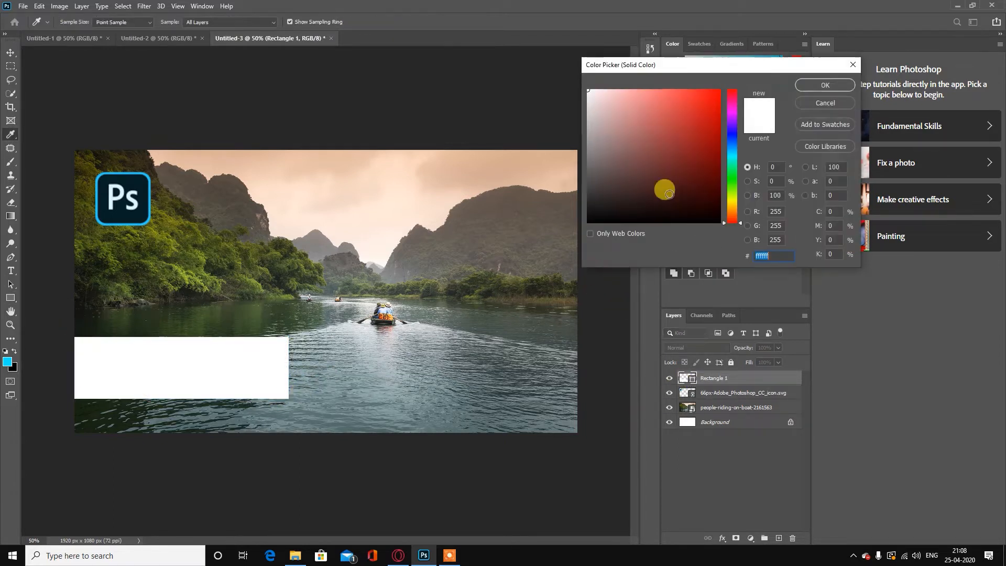
pyautogui.moveTo(745, 163)
pyautogui.mouseDown()
pyautogui.moveTo(730, 151)
pyautogui.moveTo(709, 180)
pyautogui.moveTo(720, 208)
pyautogui.mouseUp()
pyautogui.moveTo(732, 156); pyautogui.dragTo(734, 146)
pyautogui.click(831, 87)
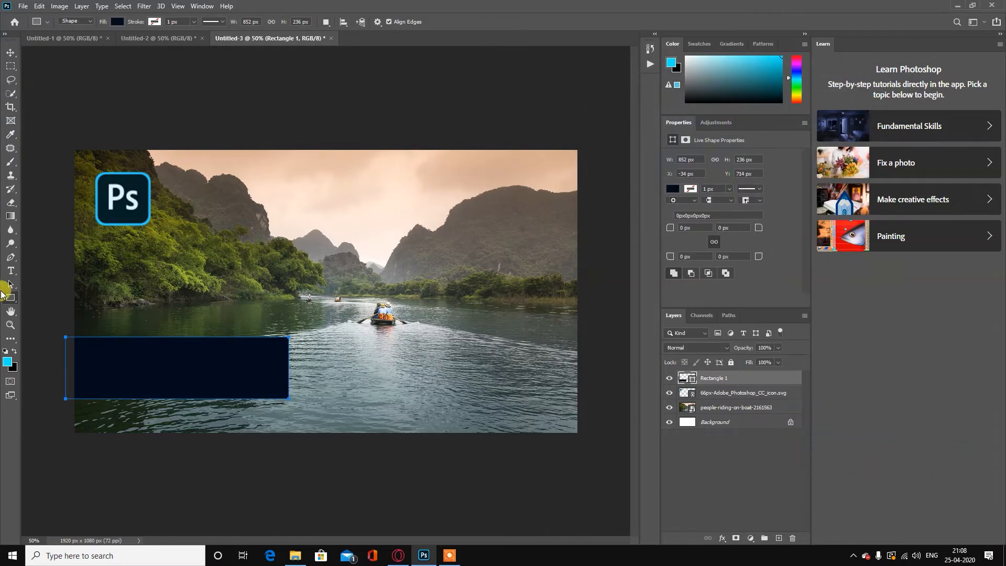
# Step: Add the text "Actions in" and move it onto the upper part of the dark rectangle
pyautogui.click(11, 271)
pyautogui.click(131, 286)
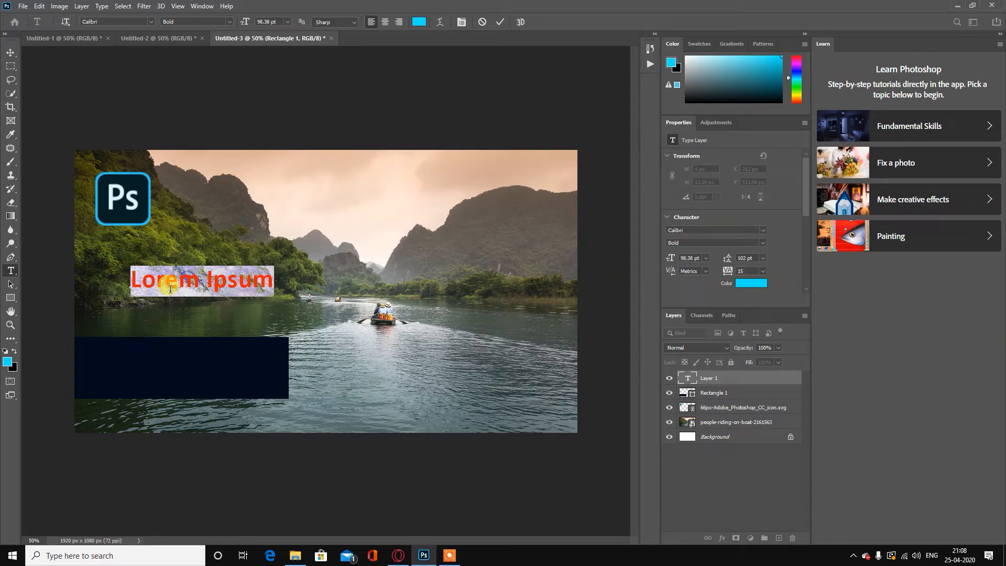
pyautogui.write('Actions in')
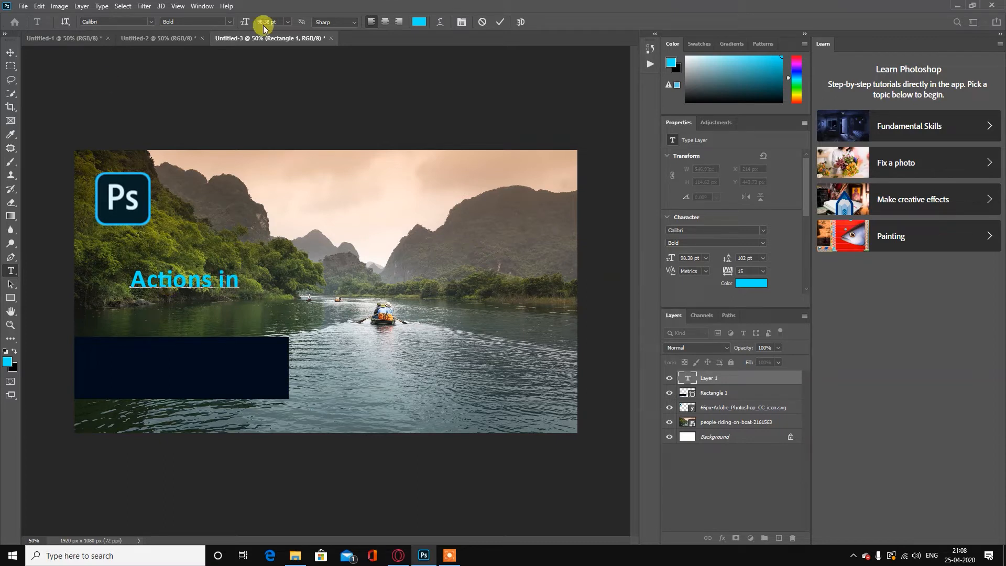
pyautogui.click(501, 22)
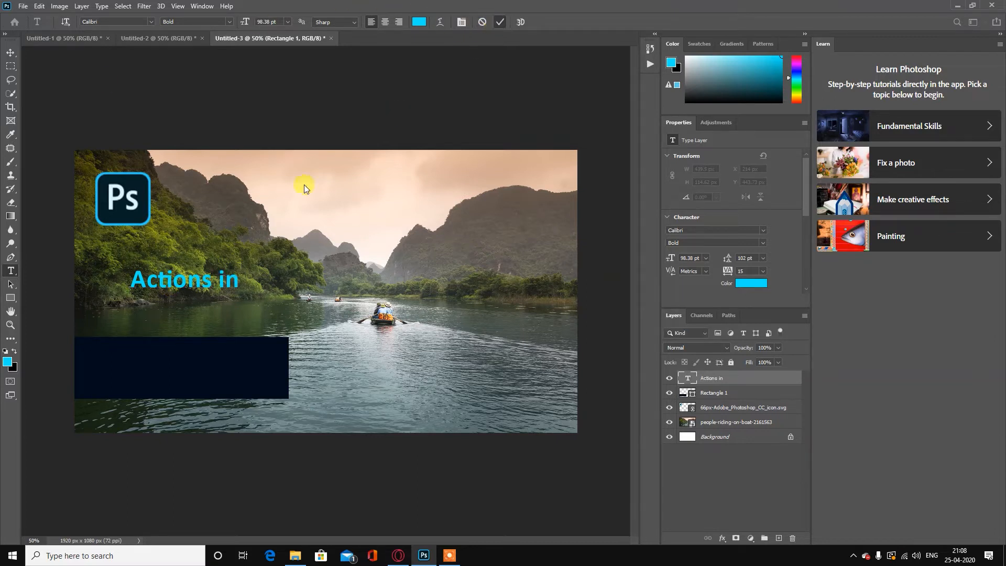
pyautogui.click(10, 51)
pyautogui.moveTo(155, 280); pyautogui.dragTo(137, 361)
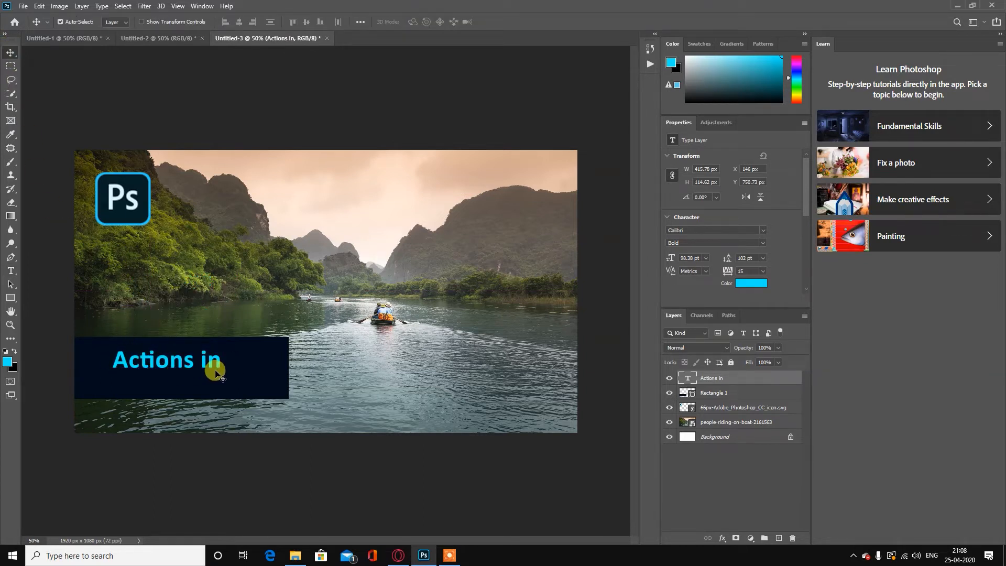
# Step: Add the text "Photoshop" and move it onto the dark rectangle, just below "Actions in" and slightly to its right
pyautogui.click(11, 270)
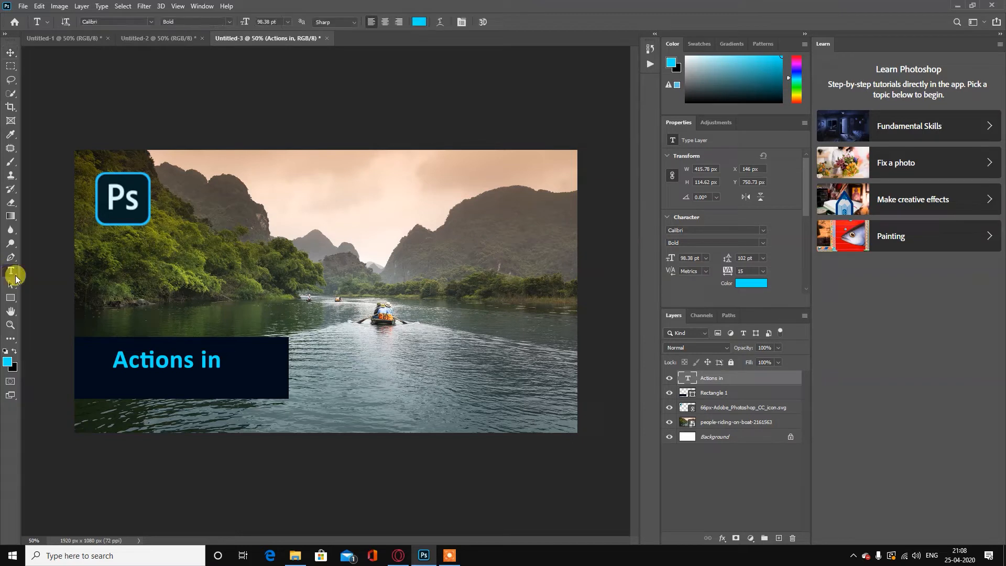
pyautogui.click(107, 279)
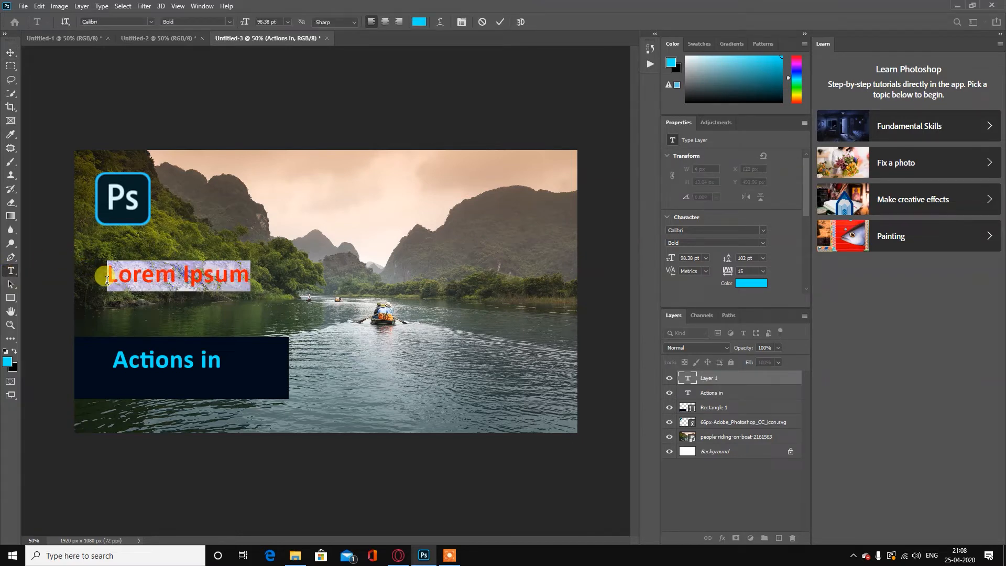
pyautogui.write('Photoshop')
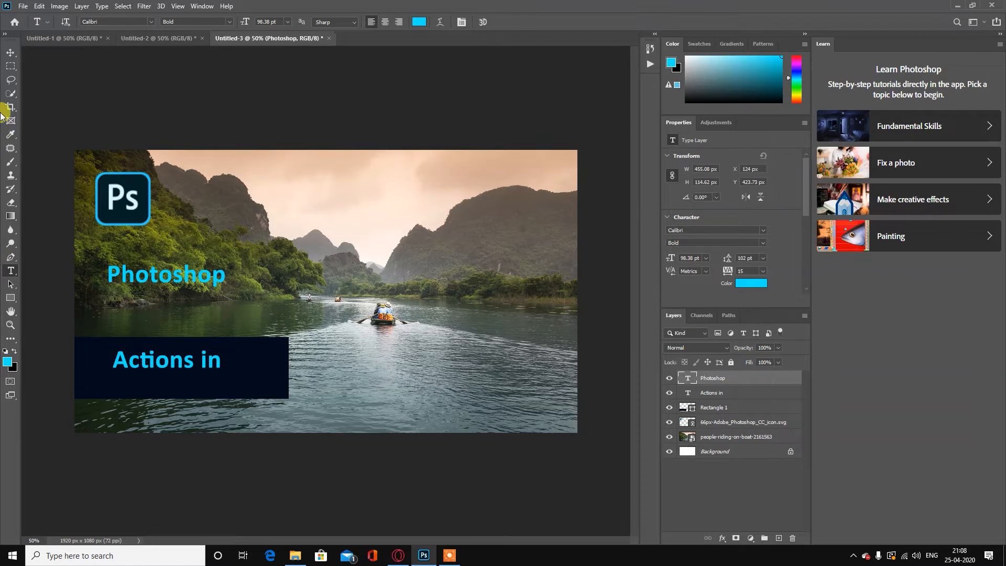
pyautogui.click(10, 53)
pyautogui.moveTo(168, 278); pyautogui.dragTo(233, 386)
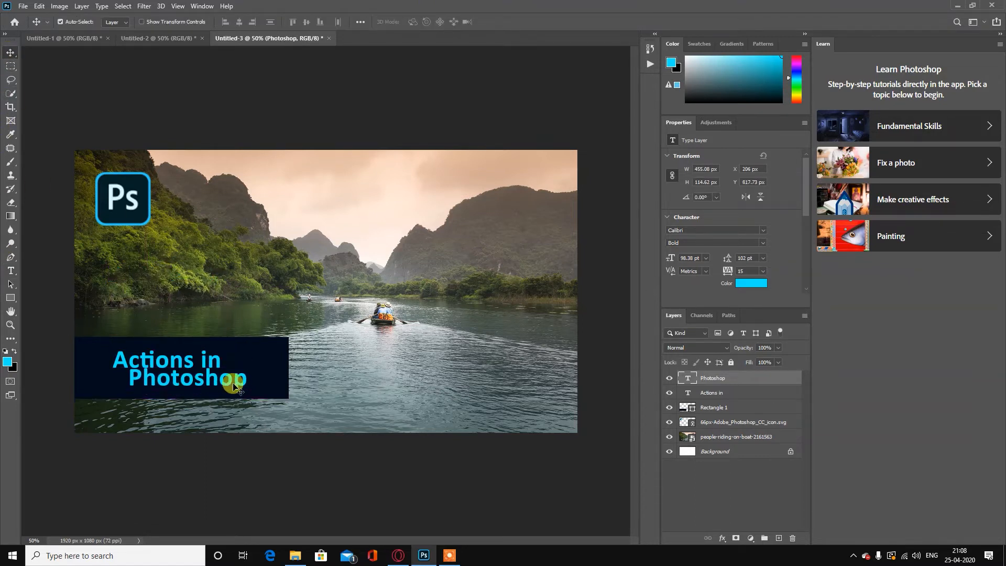
# Step: Nudge the "Actions in" text up about 18 px to separate it from the "Photoshop" line
pyautogui.click(179, 365)
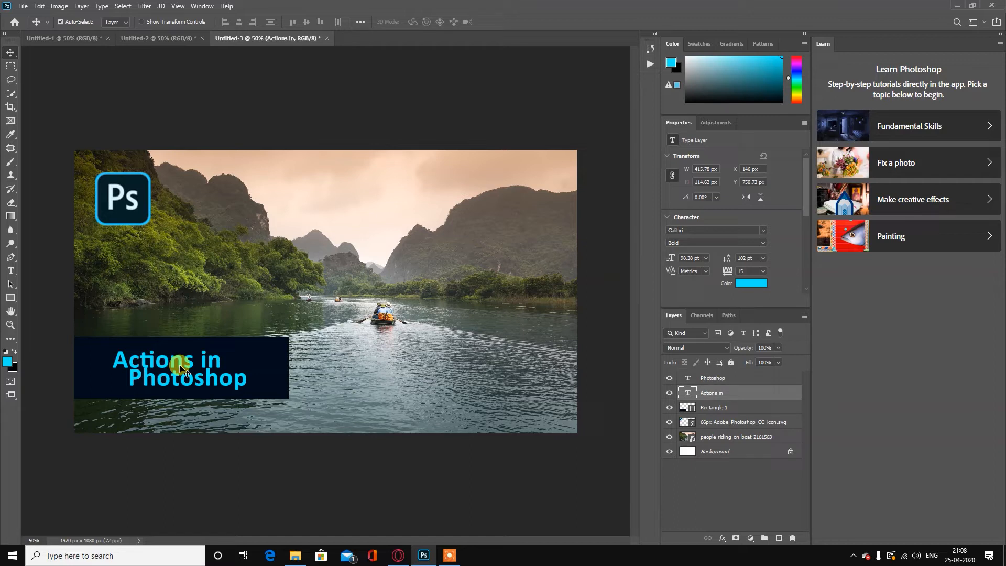
pyautogui.press('Up')
pyautogui.press('Up')
pyautogui.press('Up')
pyautogui.press('Up')
pyautogui.press('Up')
pyautogui.press('Up')
pyautogui.press('Up')
pyautogui.press('Up')
pyautogui.press('Up')
pyautogui.press('Up')
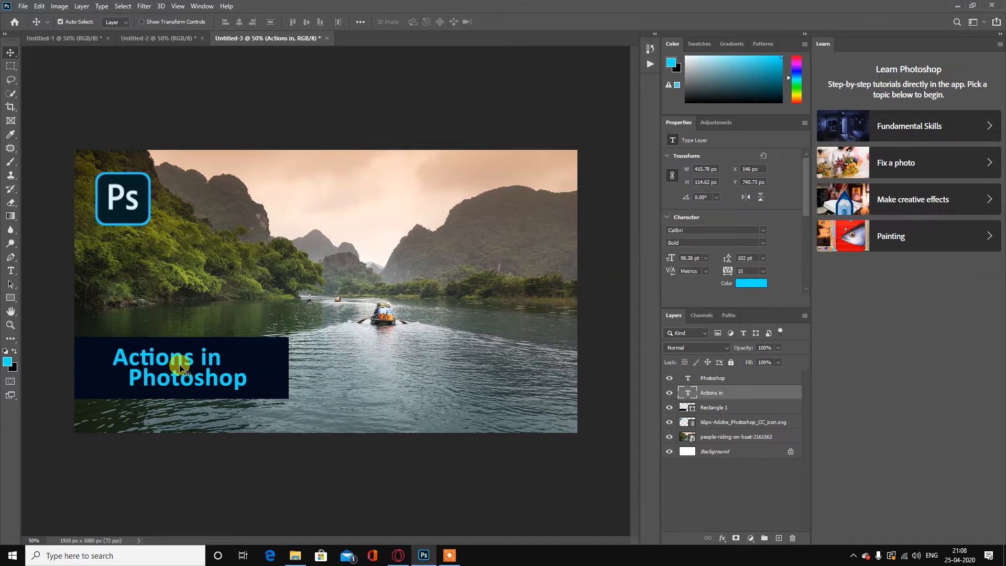
pyautogui.press('Up')
pyautogui.press('Up')
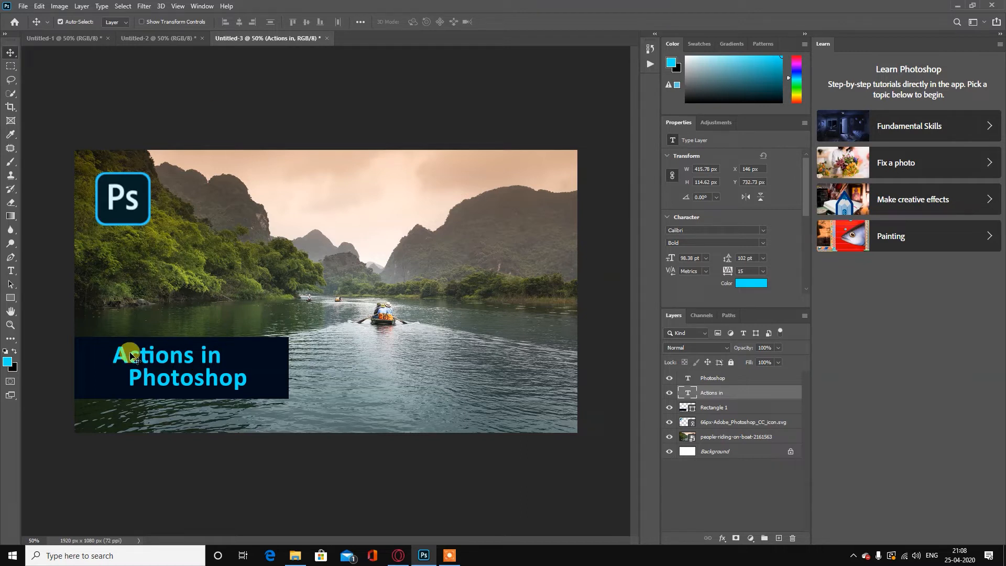
# Step: Add a layer mask to the Rectangle 1 layer and fade out the rectangle's right end with a white-to-black linear gradient
pyautogui.click(712, 408)
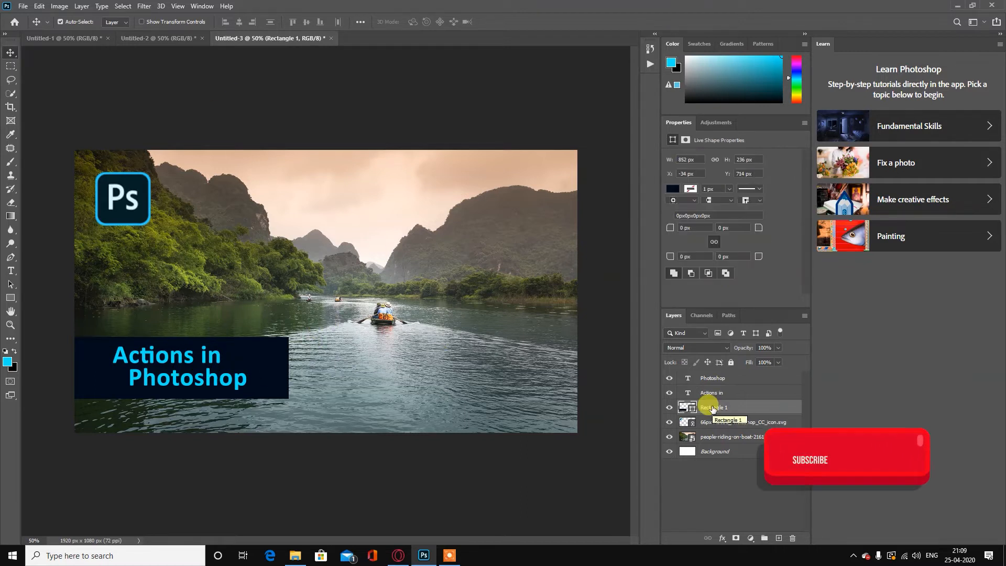
pyautogui.click(735, 537)
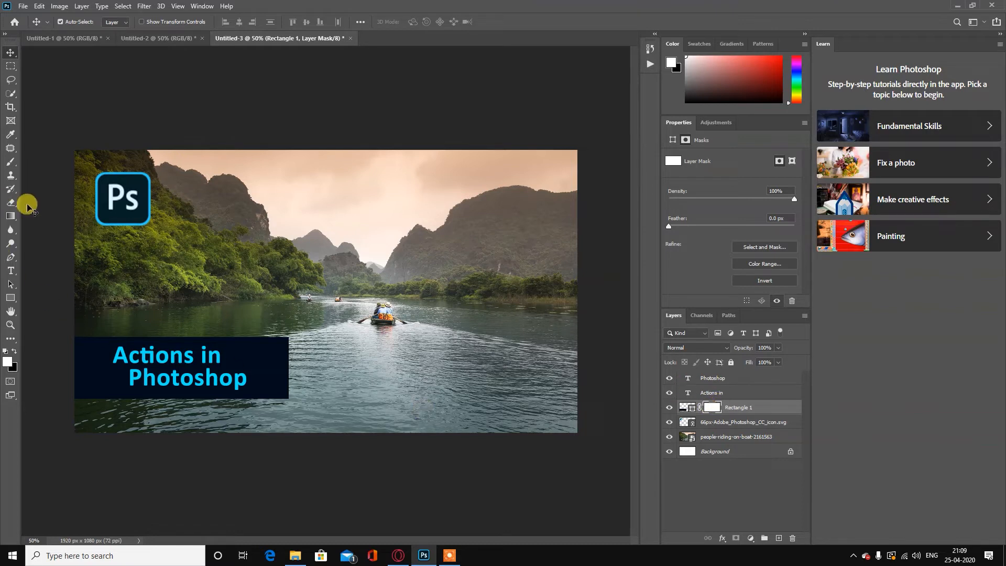
pyautogui.click(11, 215)
pyautogui.moveTo(282, 368)
pyautogui.mouseDown()
pyautogui.moveTo(167, 358)
pyautogui.moveTo(134, 368)
pyautogui.moveTo(271, 377)
pyautogui.mouseUp()
pyautogui.moveTo(177, 371); pyautogui.dragTo(333, 370)
pyautogui.moveTo(237, 364); pyautogui.dragTo(286, 364)
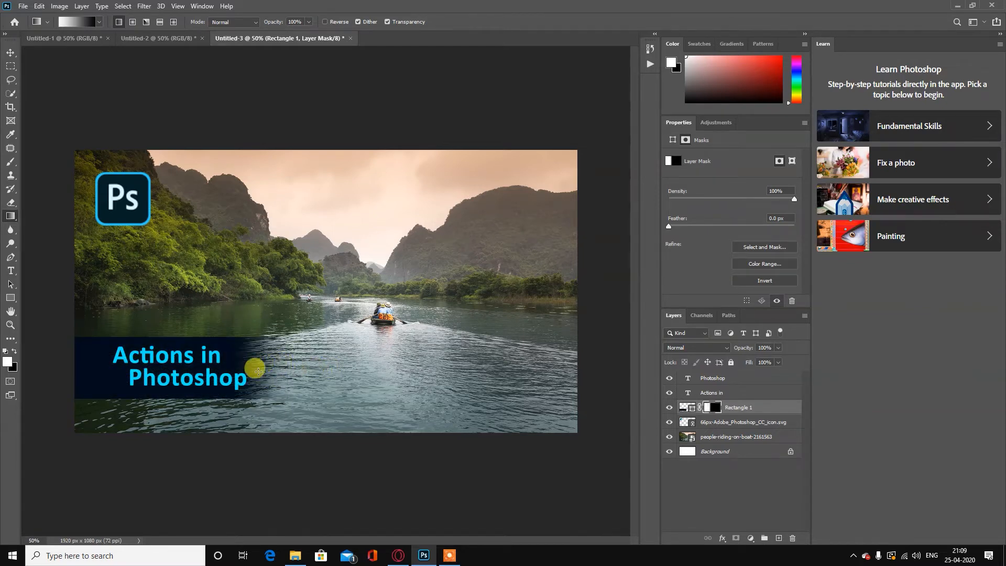
pyautogui.moveTo(195, 371); pyautogui.dragTo(251, 368)
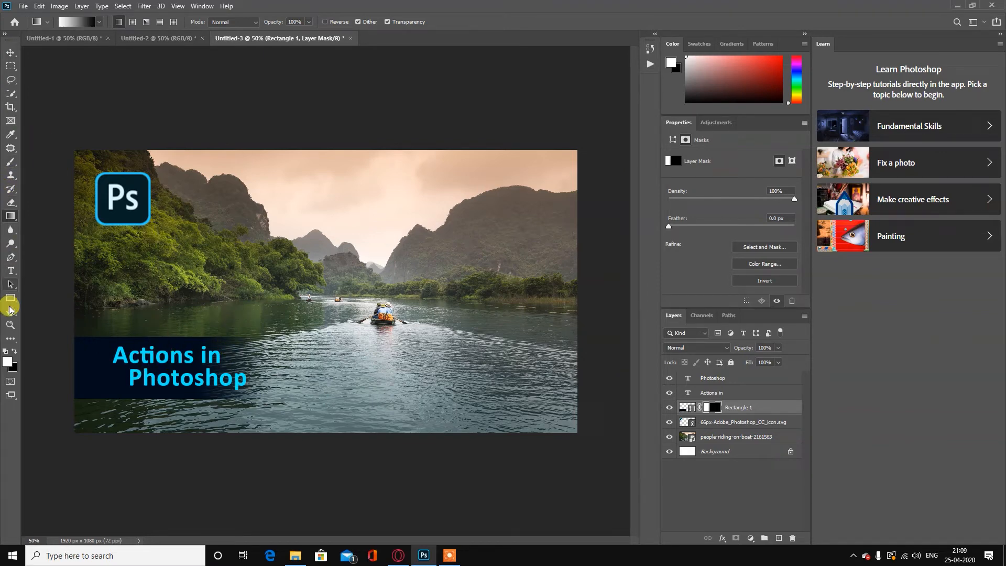
# Step: Draw a rounded rectangle about 384 × 104 px with a 10 px corner radius in the photo's upper-right area
pyautogui.click(10, 299)
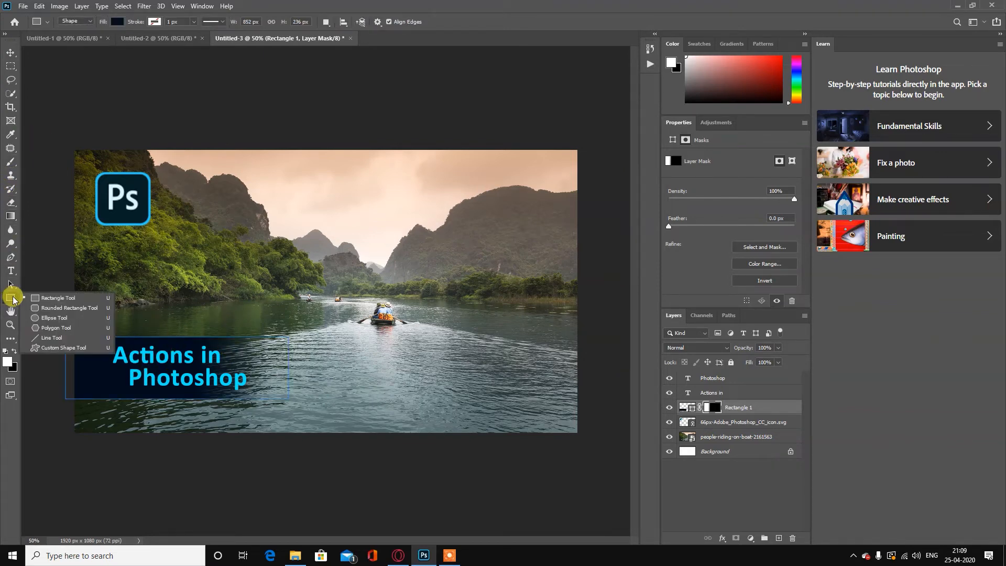
pyautogui.click(61, 309)
pyautogui.moveTo(458, 174); pyautogui.dragTo(557, 201)
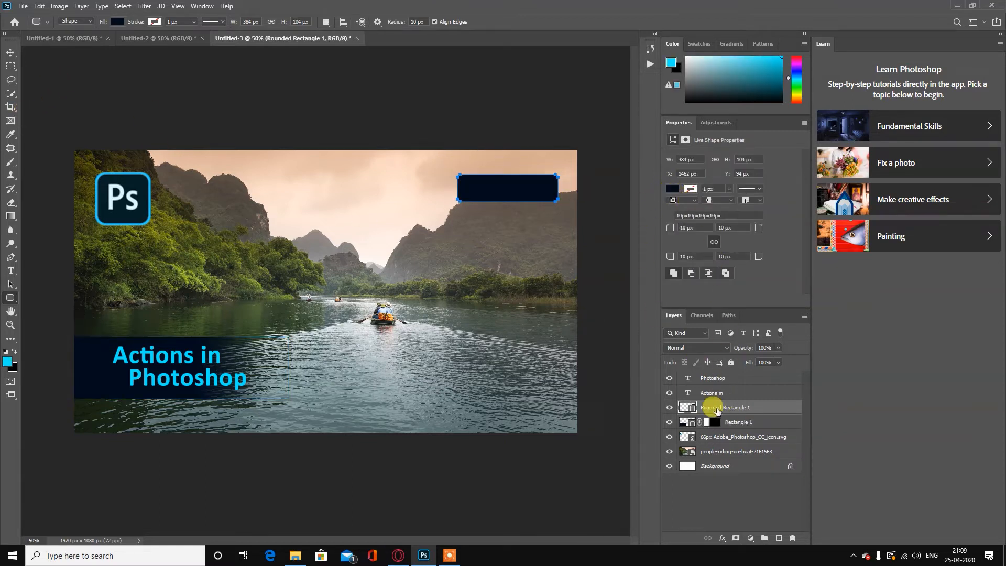
# Step: Fill the rounded rectangle with light blue #27ccff sampled from the logo's border and shift it up about 12 px
pyautogui.doubleClick(688, 408)
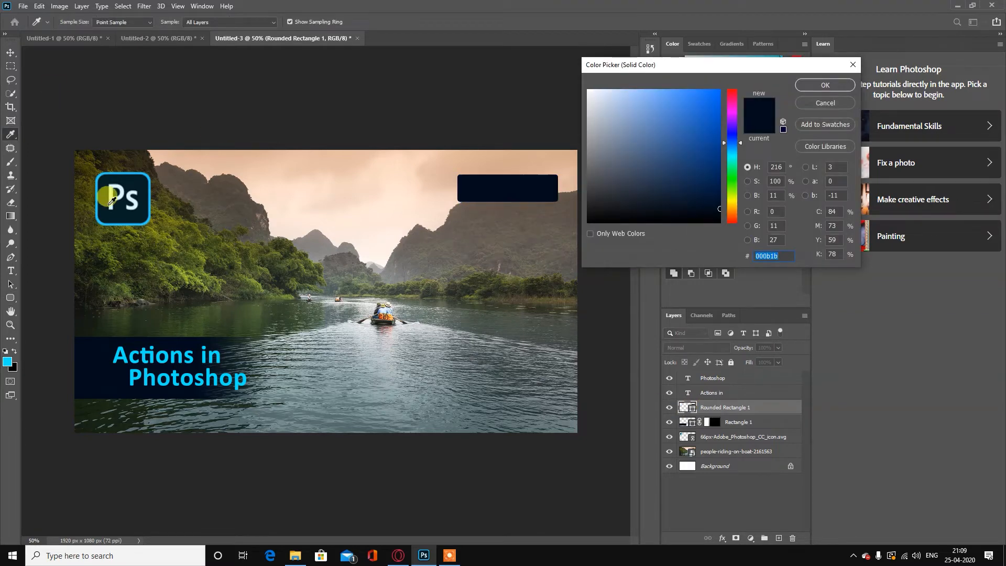
pyautogui.click(151, 176)
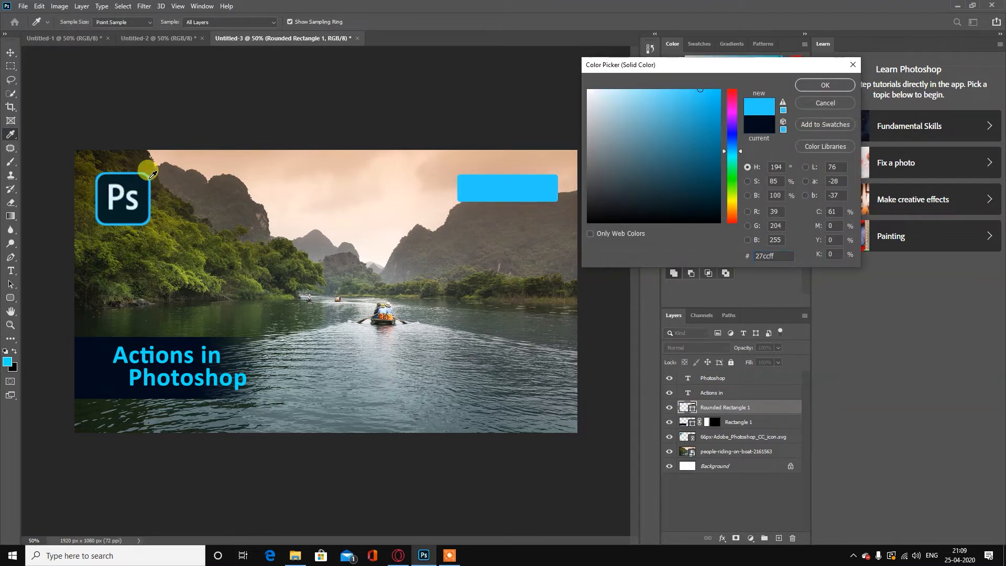
pyautogui.click(825, 85)
pyautogui.click(10, 53)
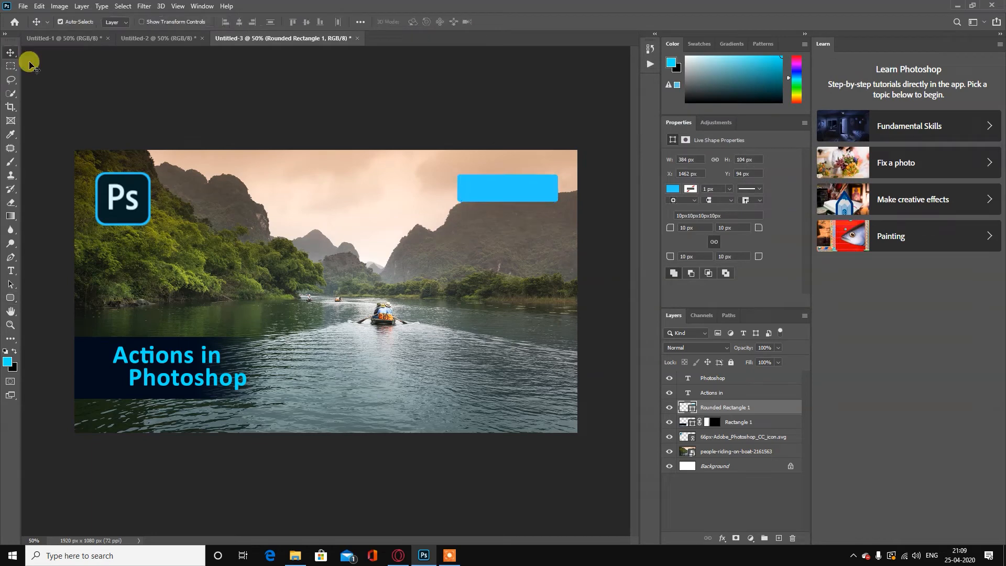
pyautogui.moveTo(531, 194); pyautogui.dragTo(530, 191)
pyautogui.click(627, 234)
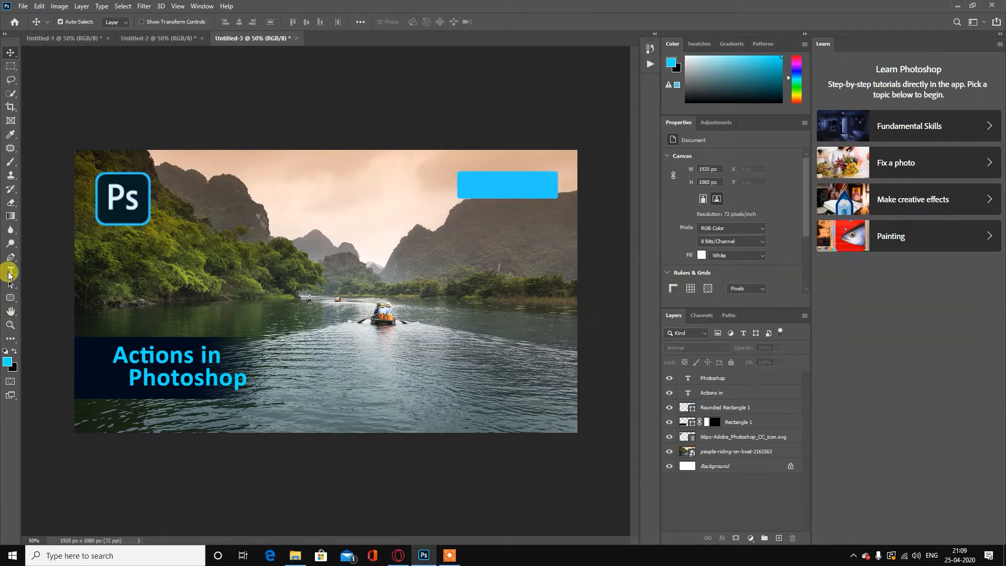
# Step: Add the text "CC 2020" and move it onto the light blue rounded rectangle
pyautogui.click(11, 270)
pyautogui.click(454, 241)
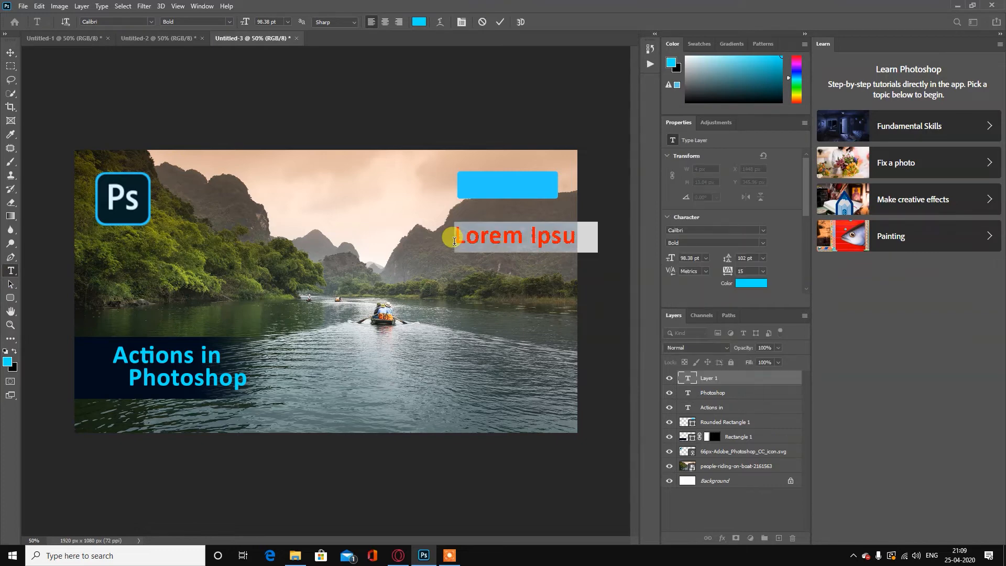
pyautogui.write('CC')
pyautogui.write('2020')
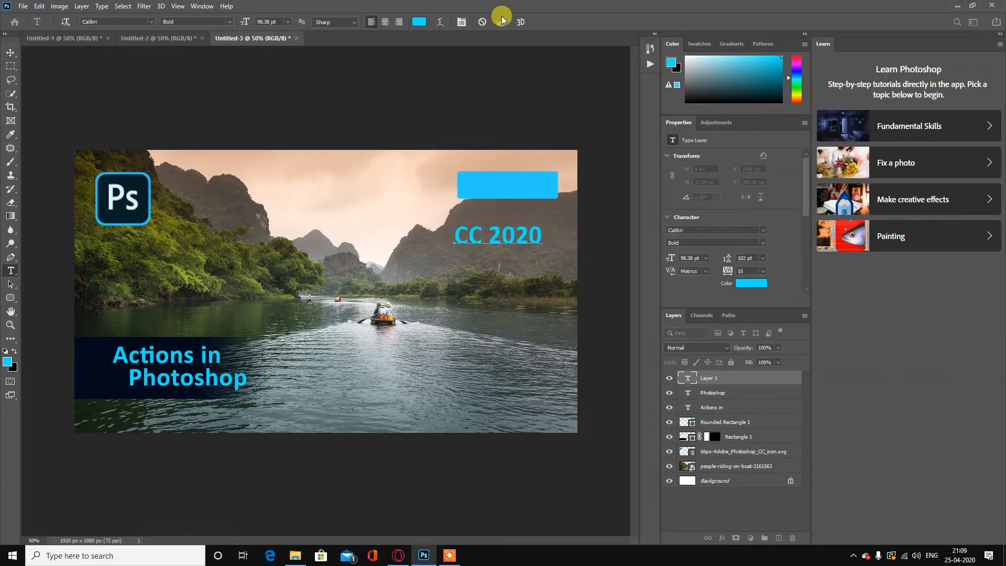
pyautogui.click(498, 25)
pyautogui.click(11, 52)
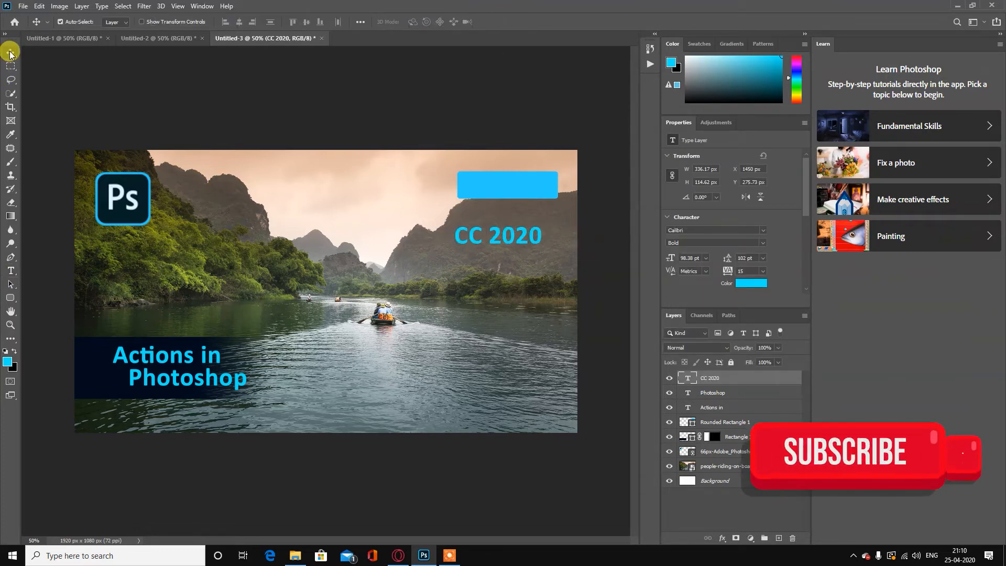
pyautogui.moveTo(499, 245); pyautogui.dragTo(508, 195)
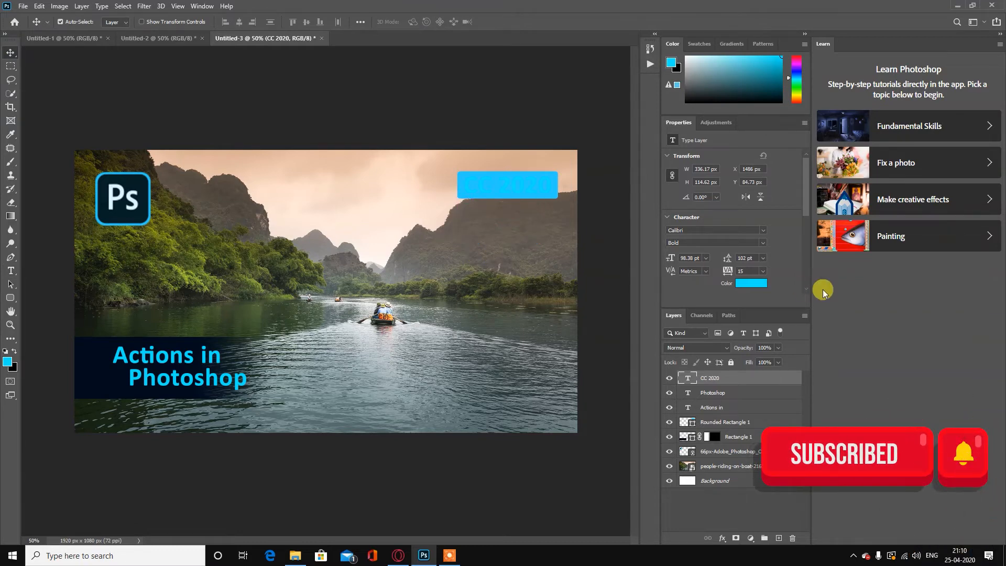
# Step: Recolor the "CC 2020" text to dark #062026 sampled from inside the logo
pyautogui.click(747, 283)
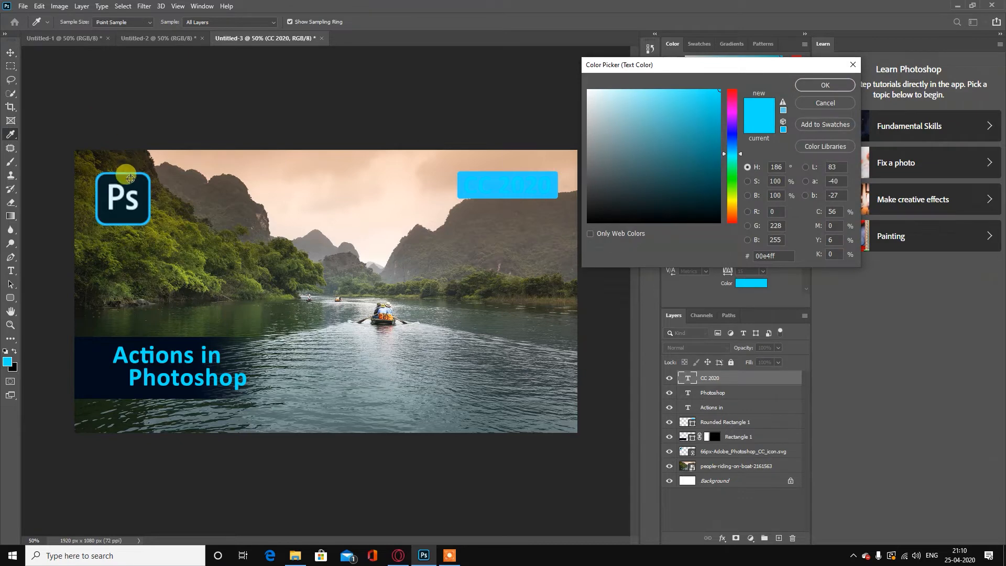
pyautogui.click(147, 182)
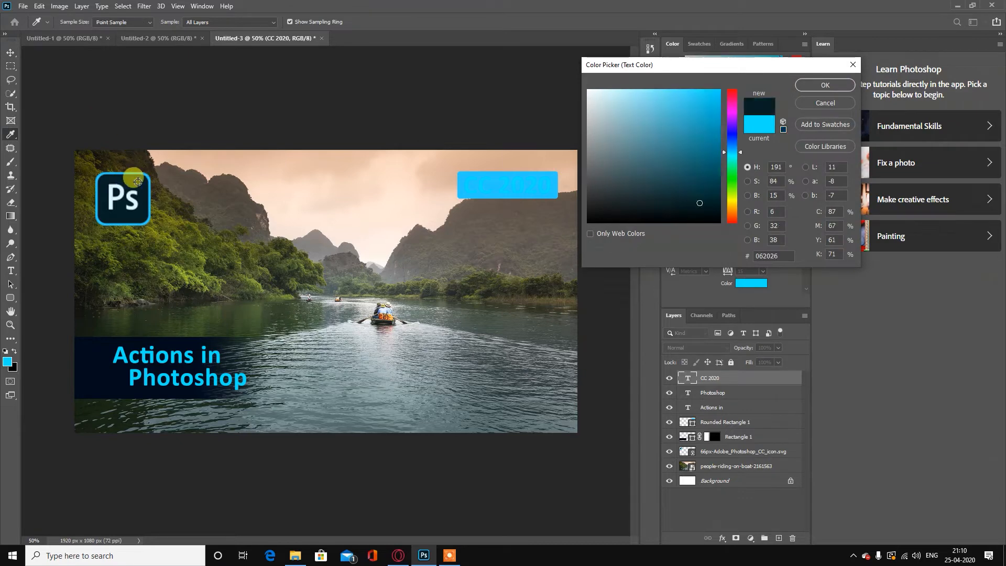
pyautogui.click(810, 87)
pyautogui.click(8, 53)
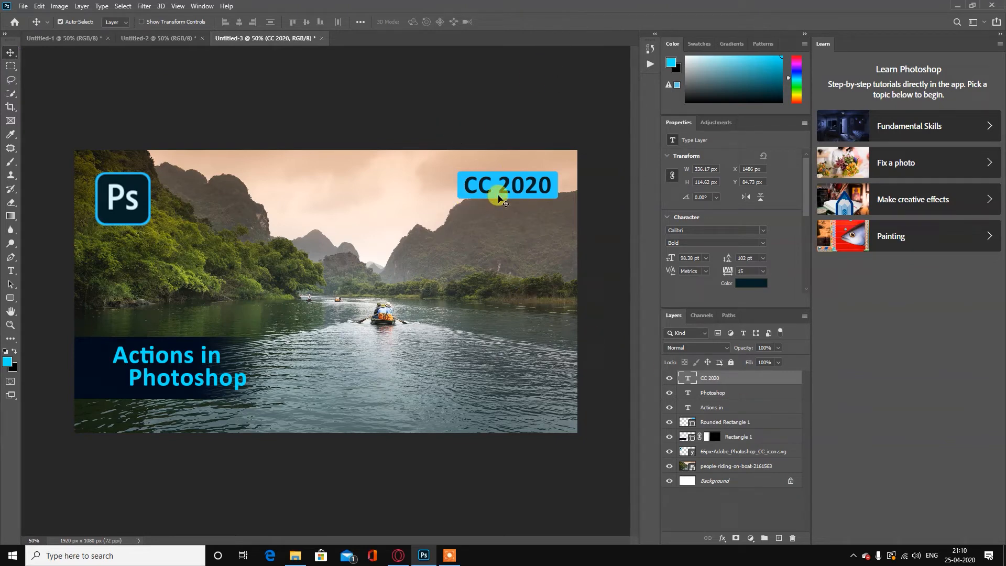
# Step: Duplicate the "CC 2020" text with its rounded rectangle and move the copies straight down to the photo's lower-right area
pyautogui.keyDown('ctrl'); pyautogui.click(721, 421); pyautogui.keyUp('ctrl')
pyautogui.moveTo(776, 535); pyautogui.dragTo(777, 536)
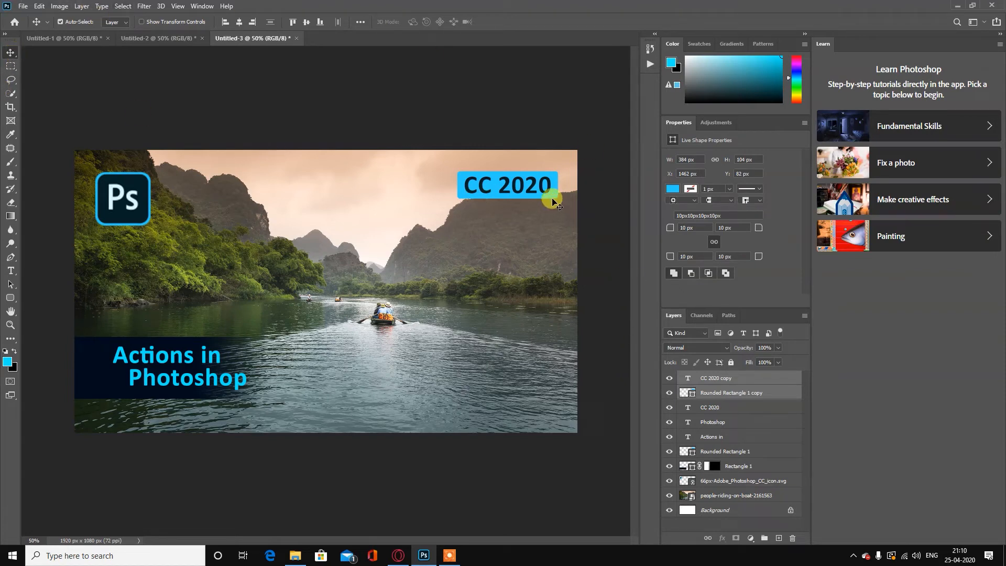
pyautogui.moveTo(552, 197); pyautogui.dragTo(553, 404)
pyautogui.click(583, 384)
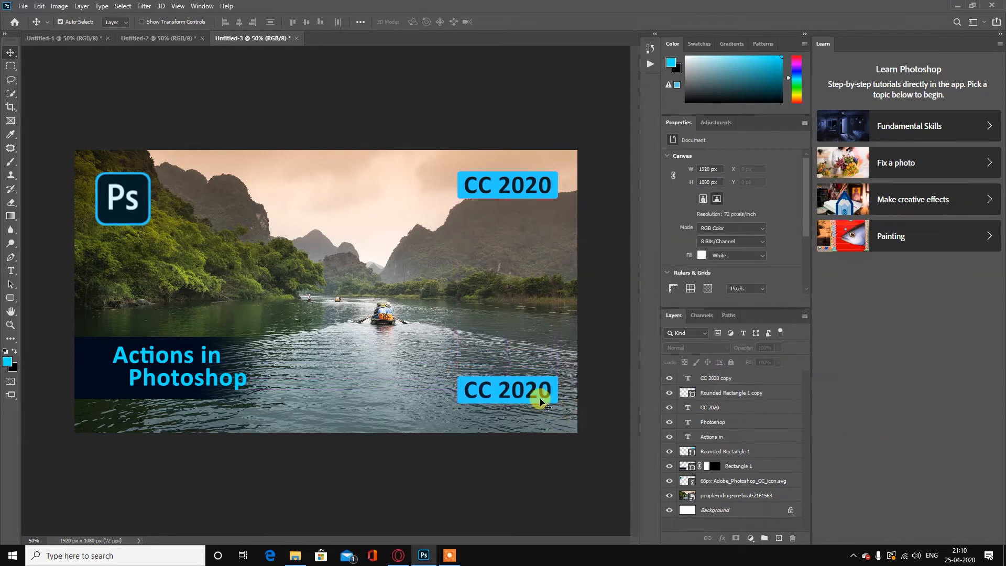
# Step: Change the text of the lower "CC 2020" copy to "English"
pyautogui.doubleClick(542, 398)
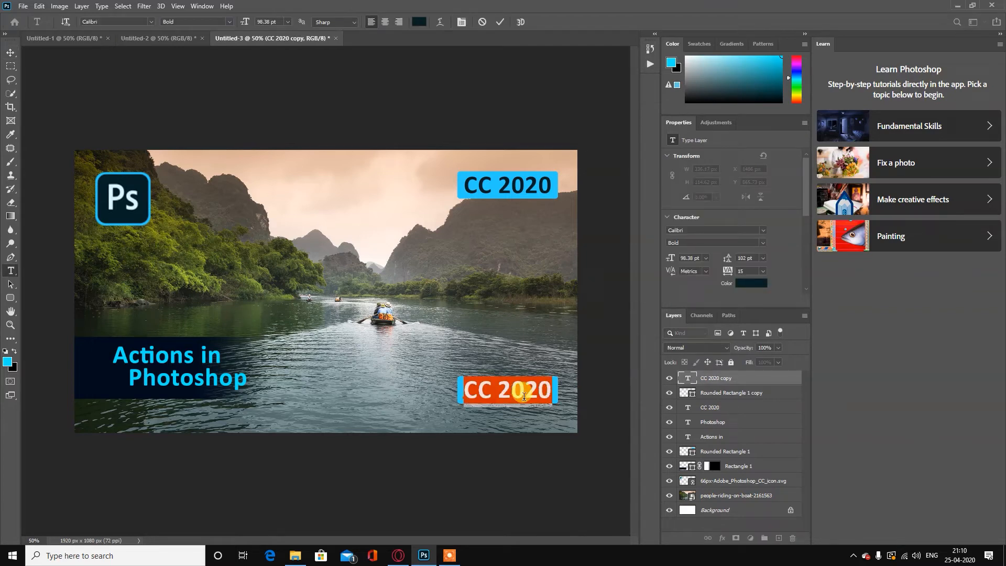
pyautogui.write('e')
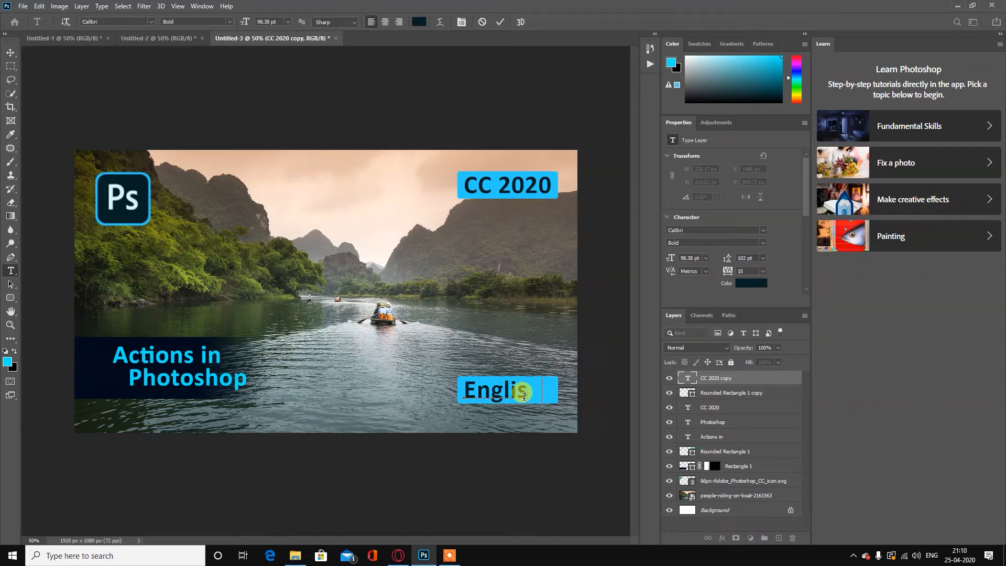
pyautogui.click(504, 21)
# Step: Nudge the "English" text right about 16 px to centre it on its rounded rectangle
pyautogui.click(11, 53)
pyautogui.press('Right')
pyautogui.press('Right')
pyautogui.press('Right')
pyautogui.press('Right')
pyautogui.press('Right')
pyautogui.press('Right')
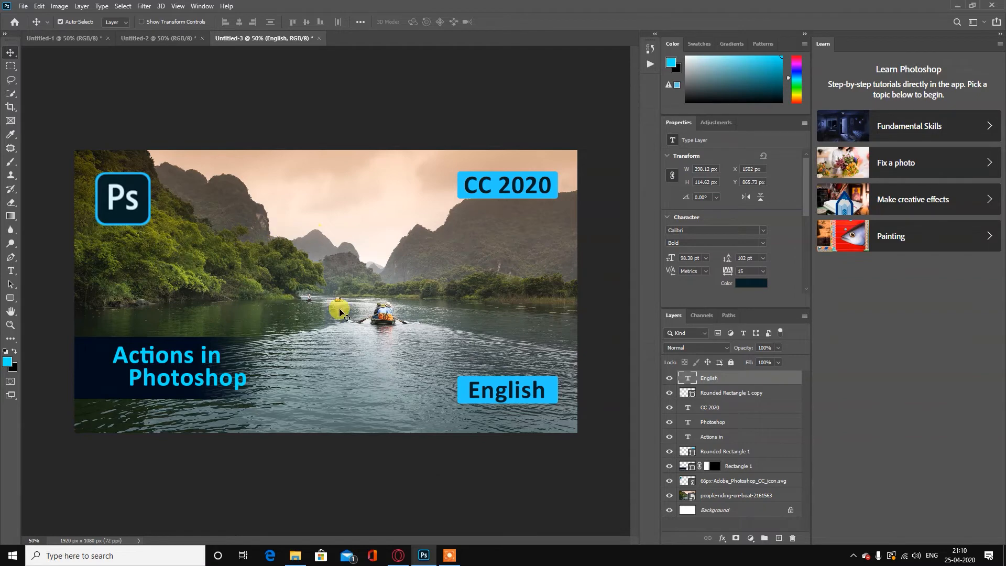
# Step: Add a Gradient Map adjustment layer directly above the people-riding-on-boat photo layer
pyautogui.click(744, 496)
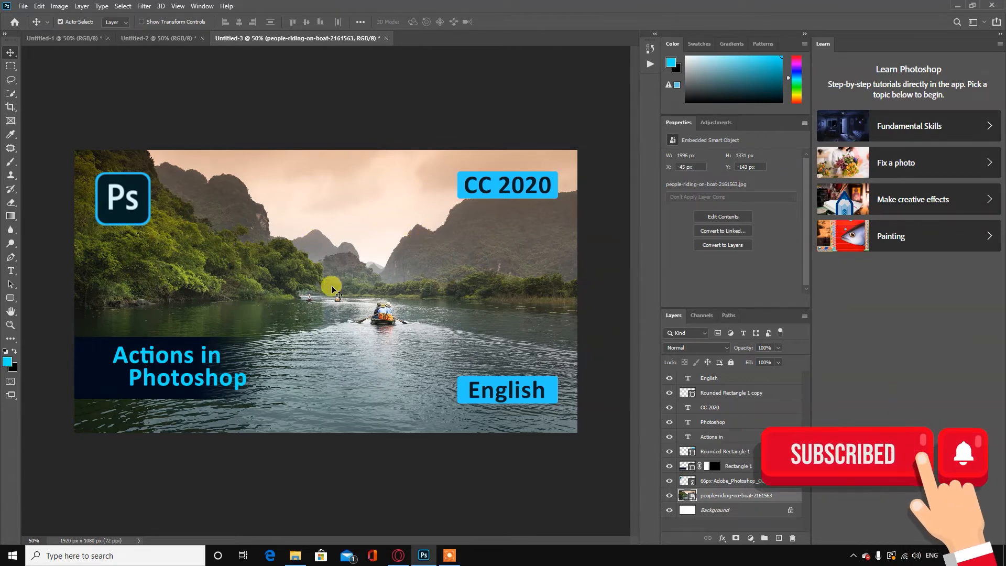
pyautogui.click(751, 540)
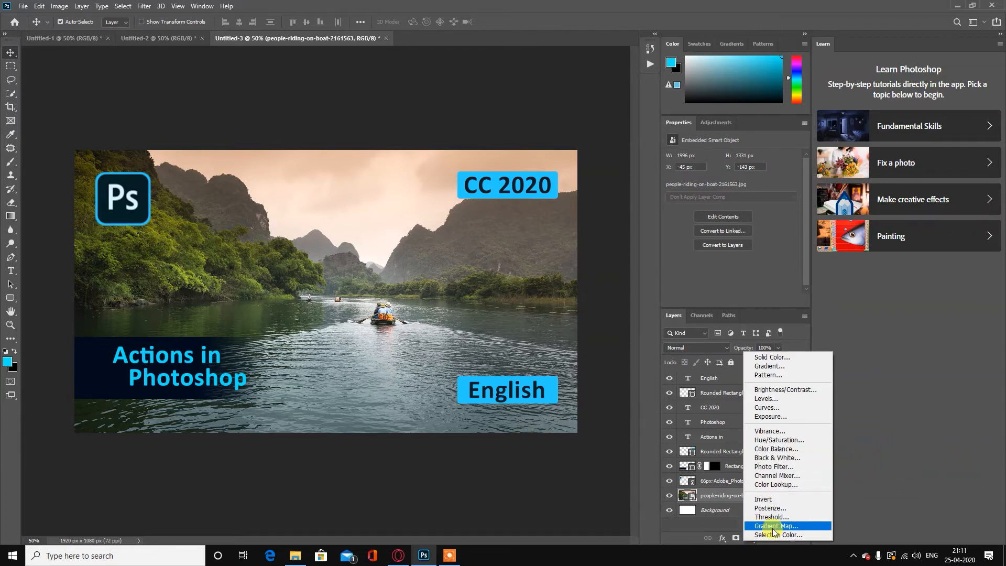
pyautogui.click(773, 527)
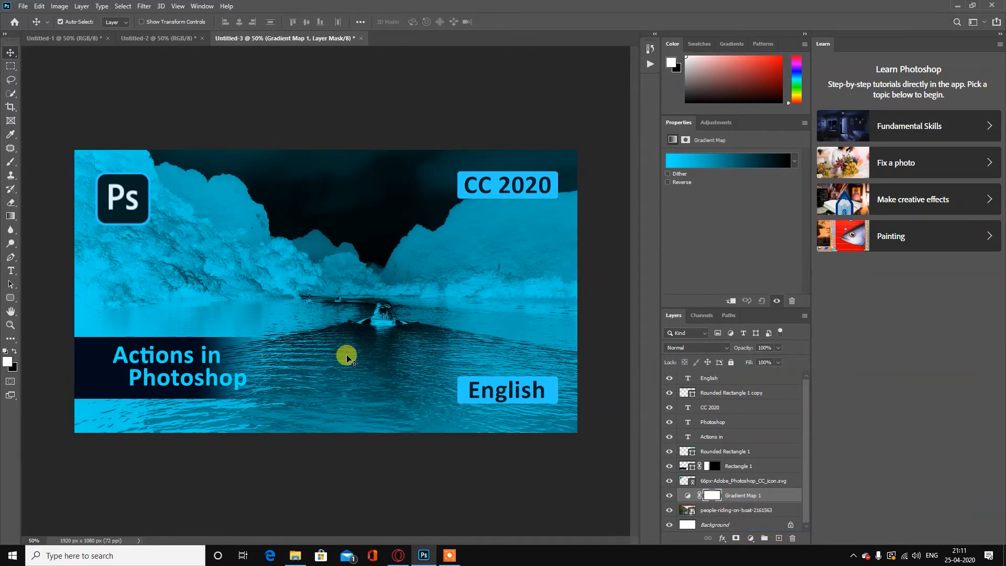
# Step: Edit the gradient map's gradient and set its starting color stop to dark navy #001a2a
pyautogui.click(713, 163)
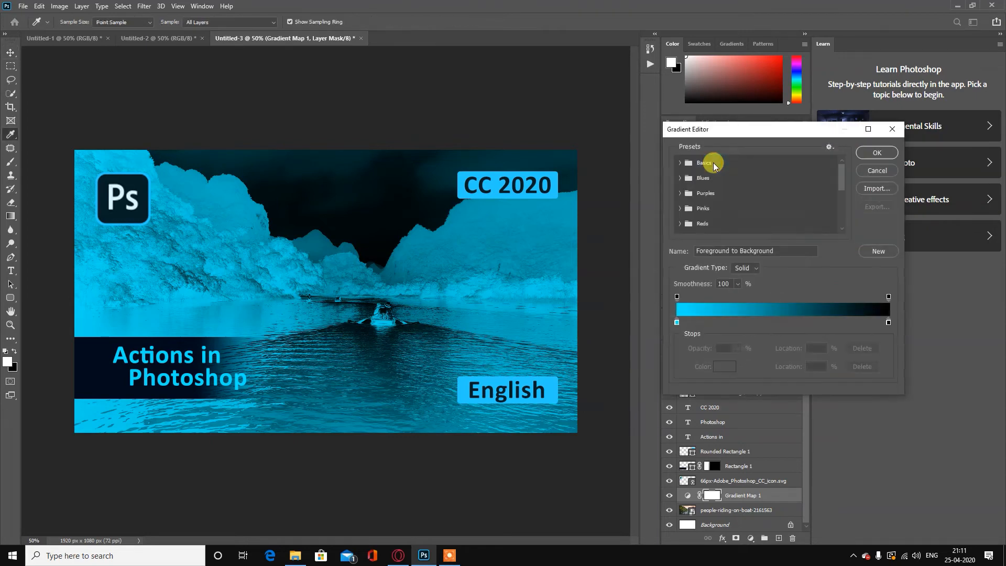
pyautogui.doubleClick(676, 322)
pyautogui.moveTo(685, 173); pyautogui.dragTo(715, 191)
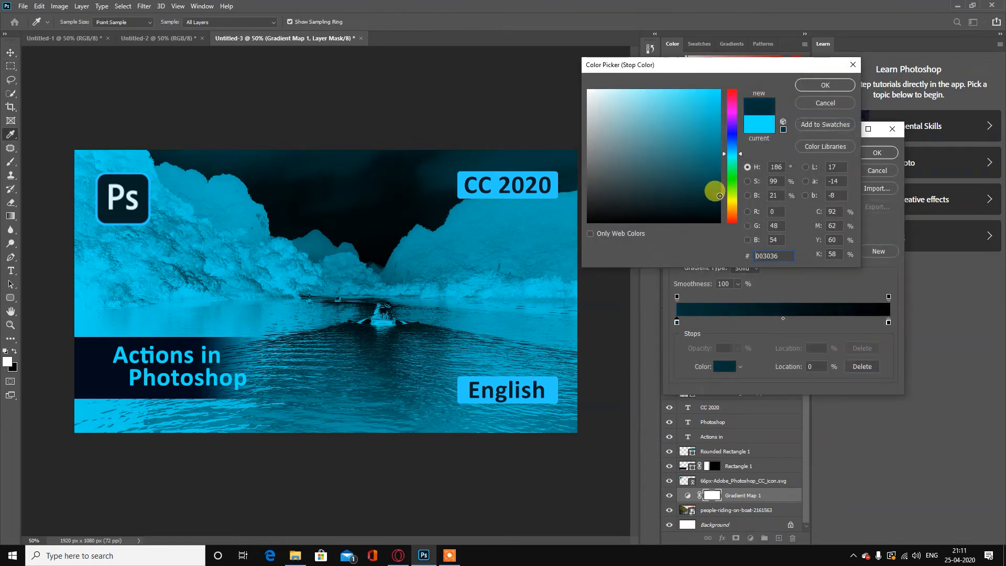
pyautogui.moveTo(735, 147); pyautogui.dragTo(735, 150)
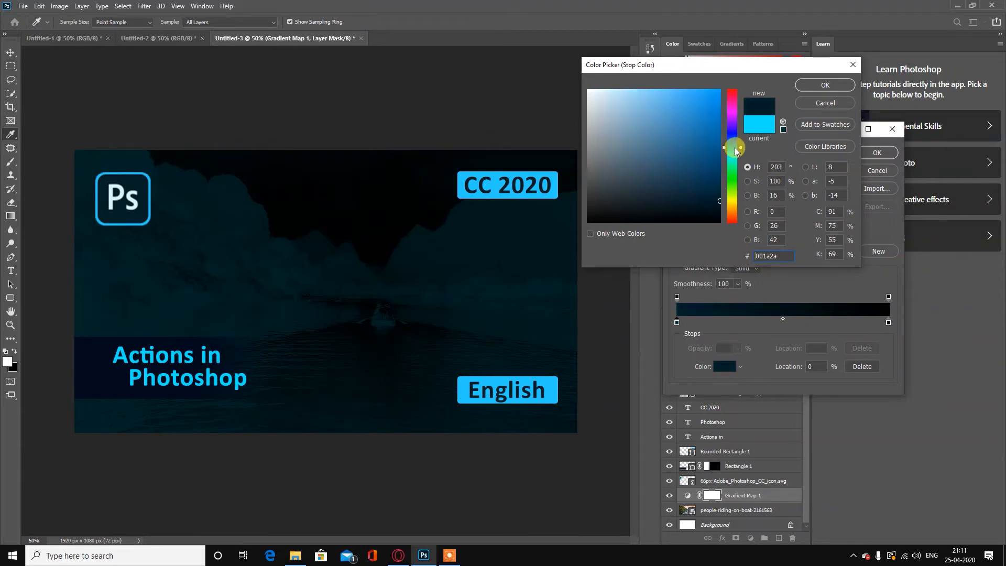
pyautogui.click(808, 87)
# Step: Set the gradient's end color stop to bright cyan #00deff and relocate that stop to 83%
pyautogui.doubleClick(888, 322)
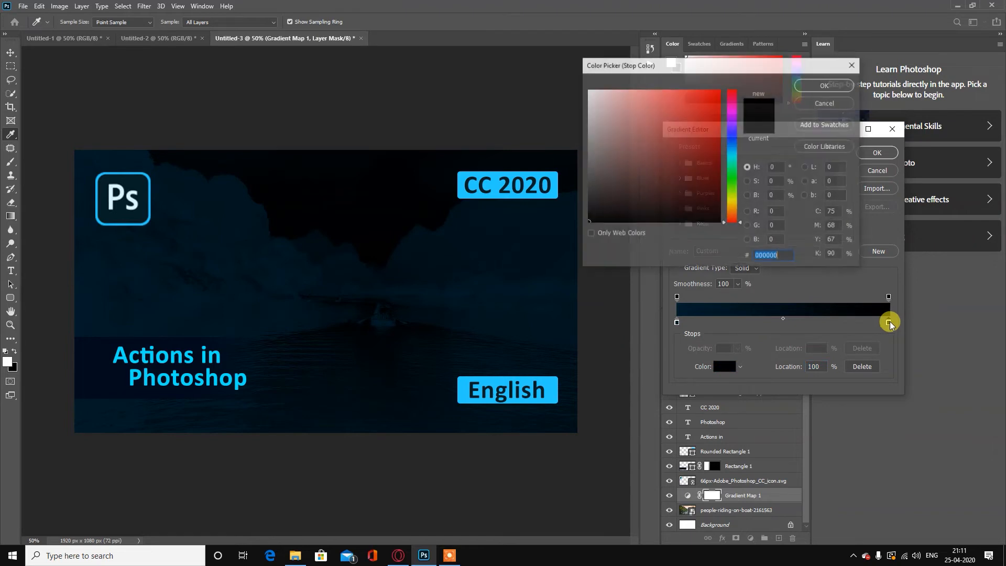
pyautogui.moveTo(729, 152); pyautogui.dragTo(735, 152)
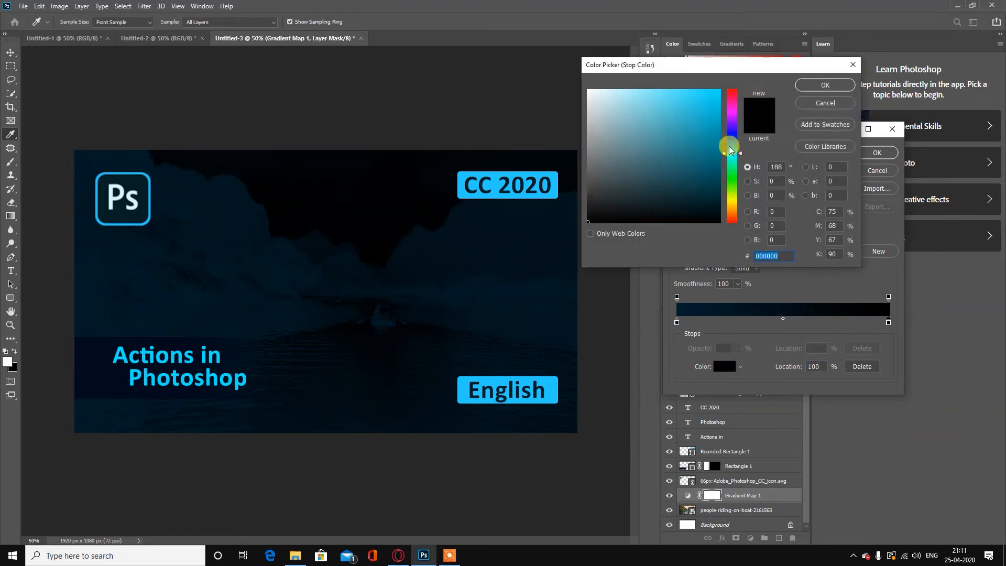
pyautogui.moveTo(707, 112); pyautogui.dragTo(714, 83)
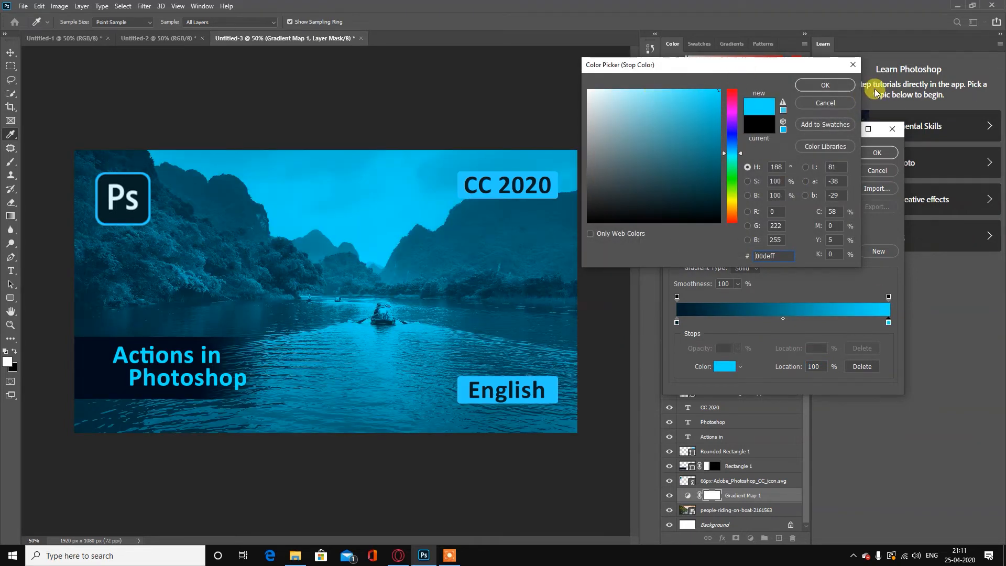
pyautogui.click(830, 85)
pyautogui.moveTo(888, 322); pyautogui.dragTo(854, 324)
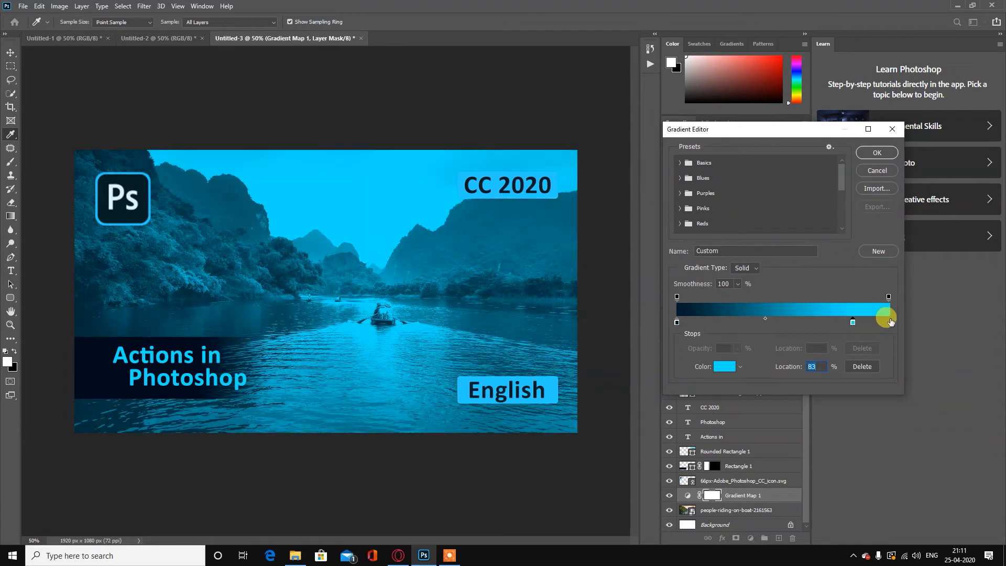
# Step: Add a white color stop at the 100% location of the gradient
pyautogui.doubleClick(888, 323)
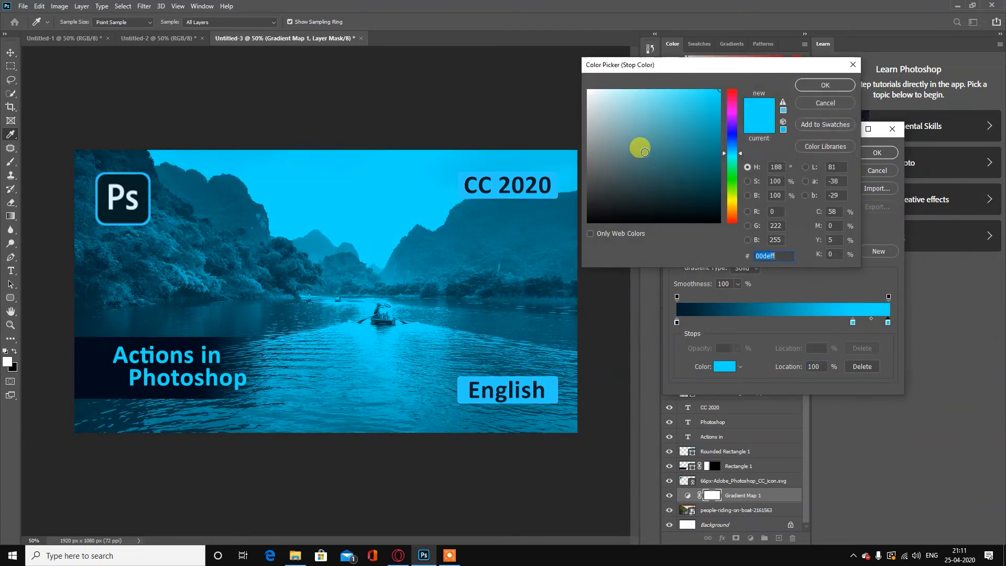
pyautogui.moveTo(640, 146); pyautogui.dragTo(587, 89)
pyautogui.click(817, 86)
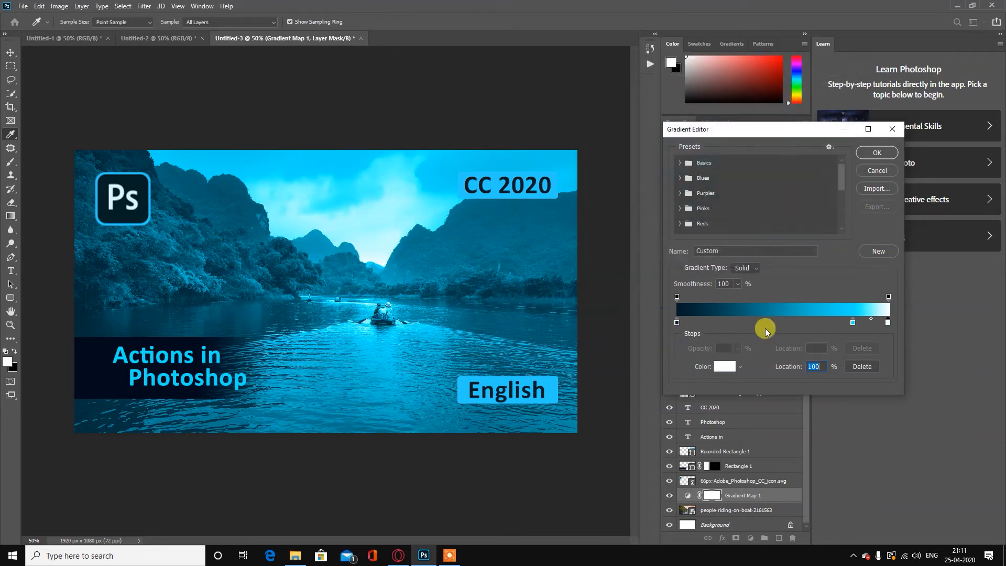
# Step: Add a color stop at 23% in dark blue #002958 and apply the edited gradient to the gradient map
pyautogui.click(724, 322)
pyautogui.doubleClick(725, 322)
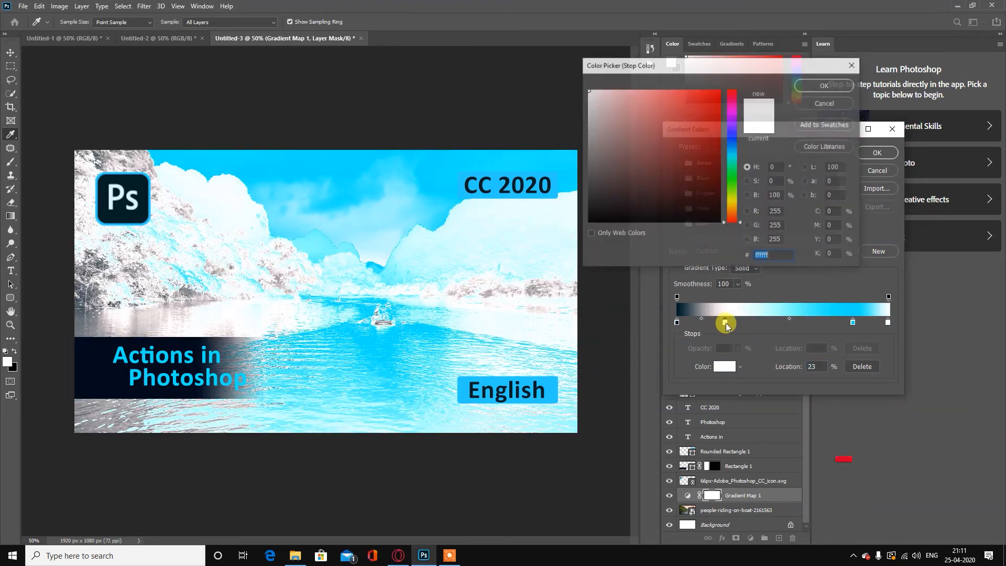
pyautogui.click(731, 145)
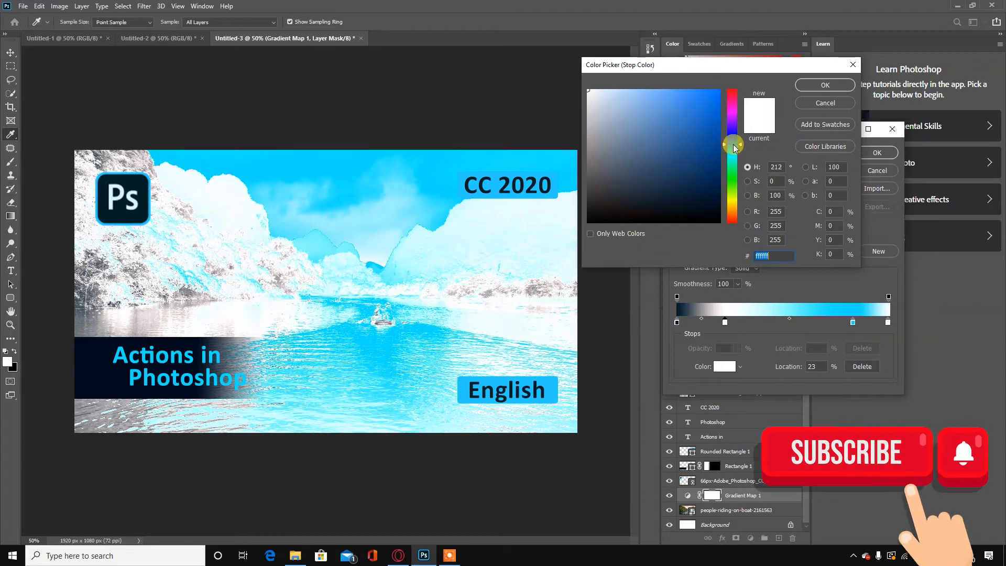
pyautogui.click(718, 198)
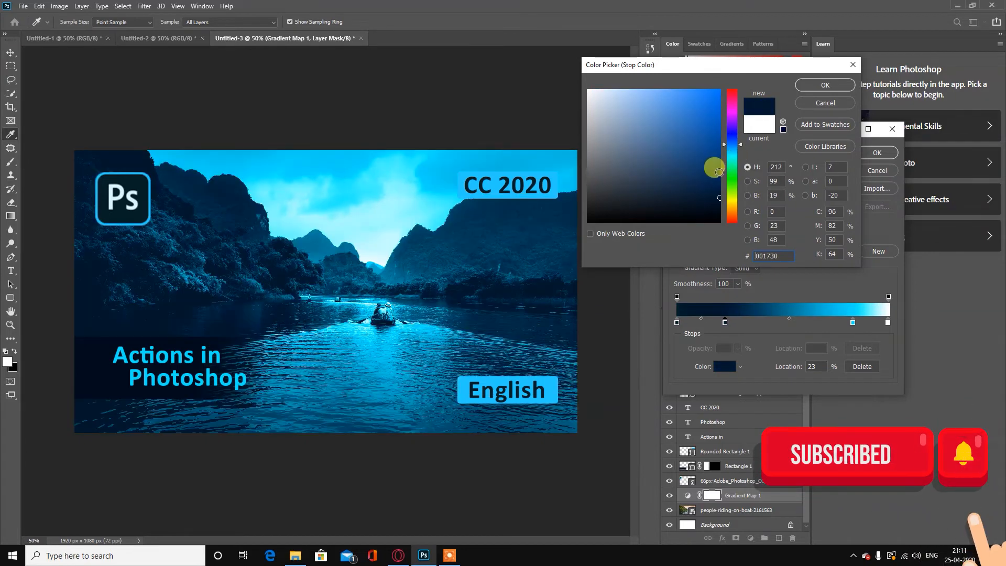
pyautogui.click(717, 179)
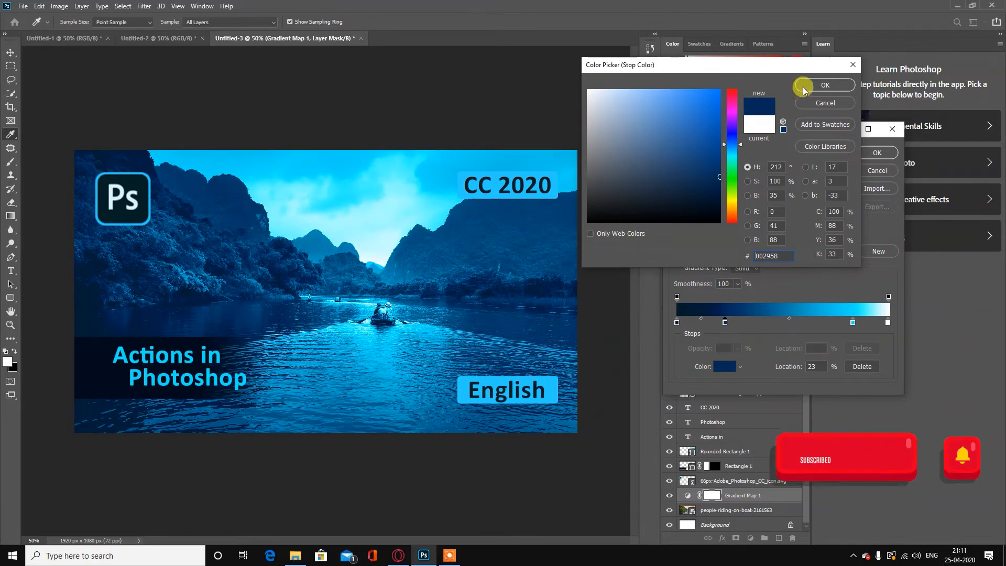
pyautogui.click(820, 85)
pyautogui.click(860, 151)
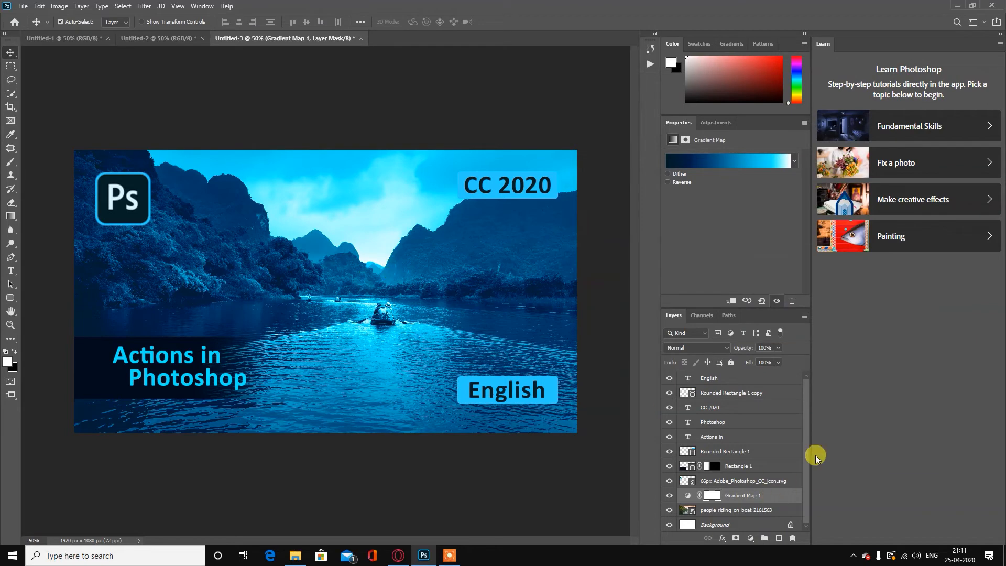
# Step: Open the blending mode choices for the Gradient Map 1 layer
pyautogui.click(693, 348)
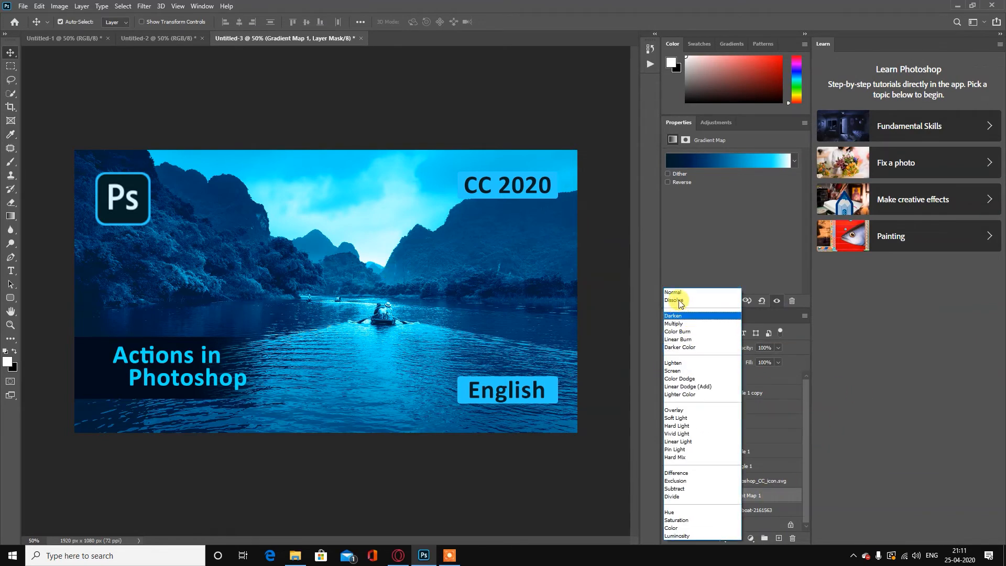